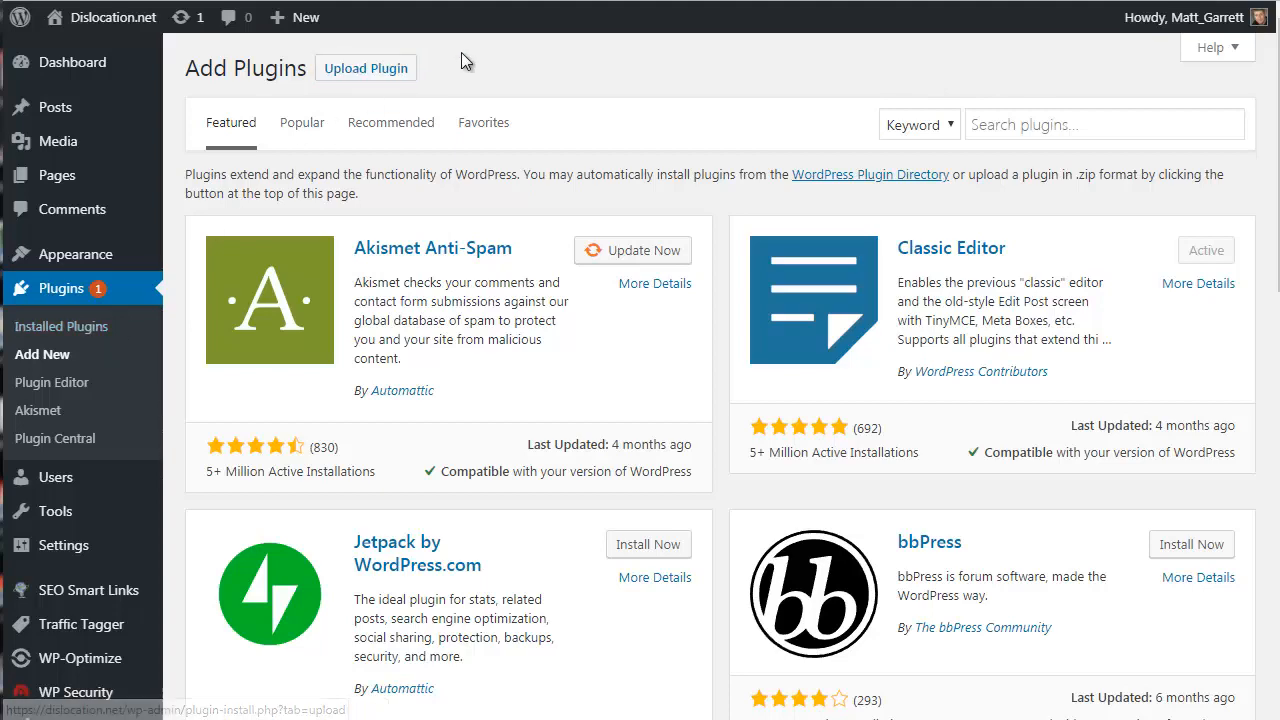
Install the plugin from the uploaded file wptlkt-bloglinkmagic.zip and activate it
click(400, 78)
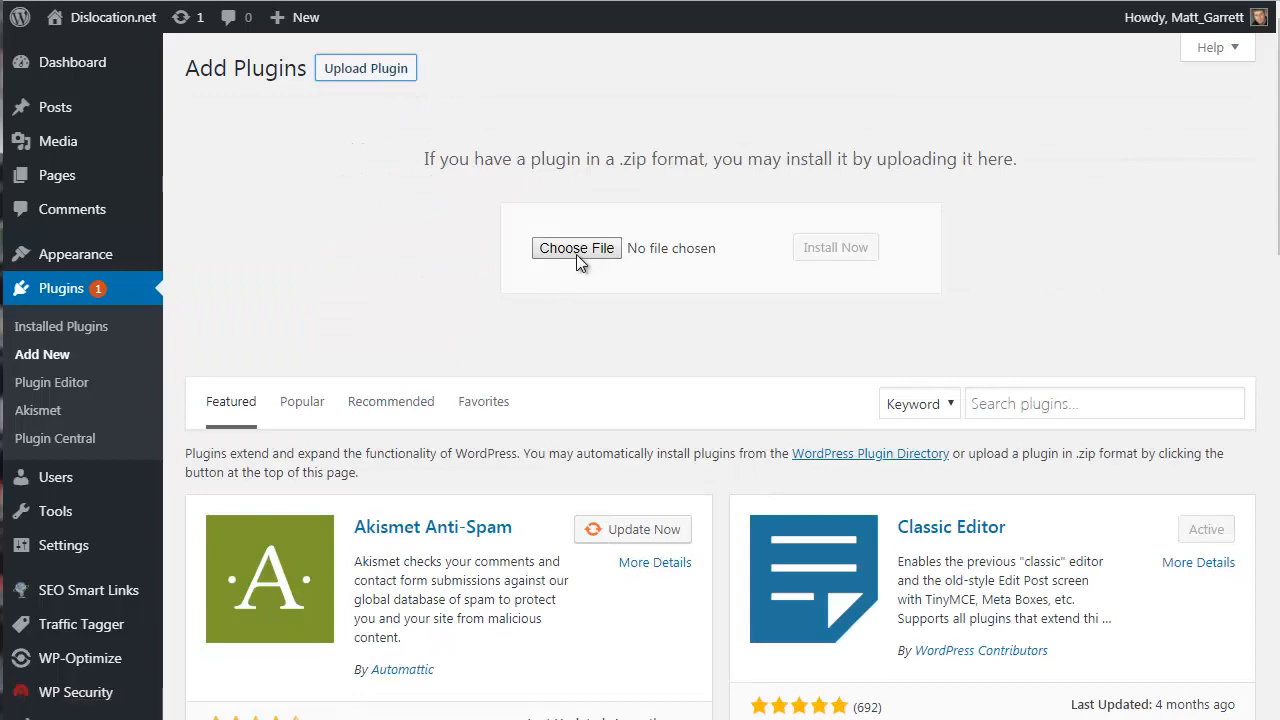
click(576, 254)
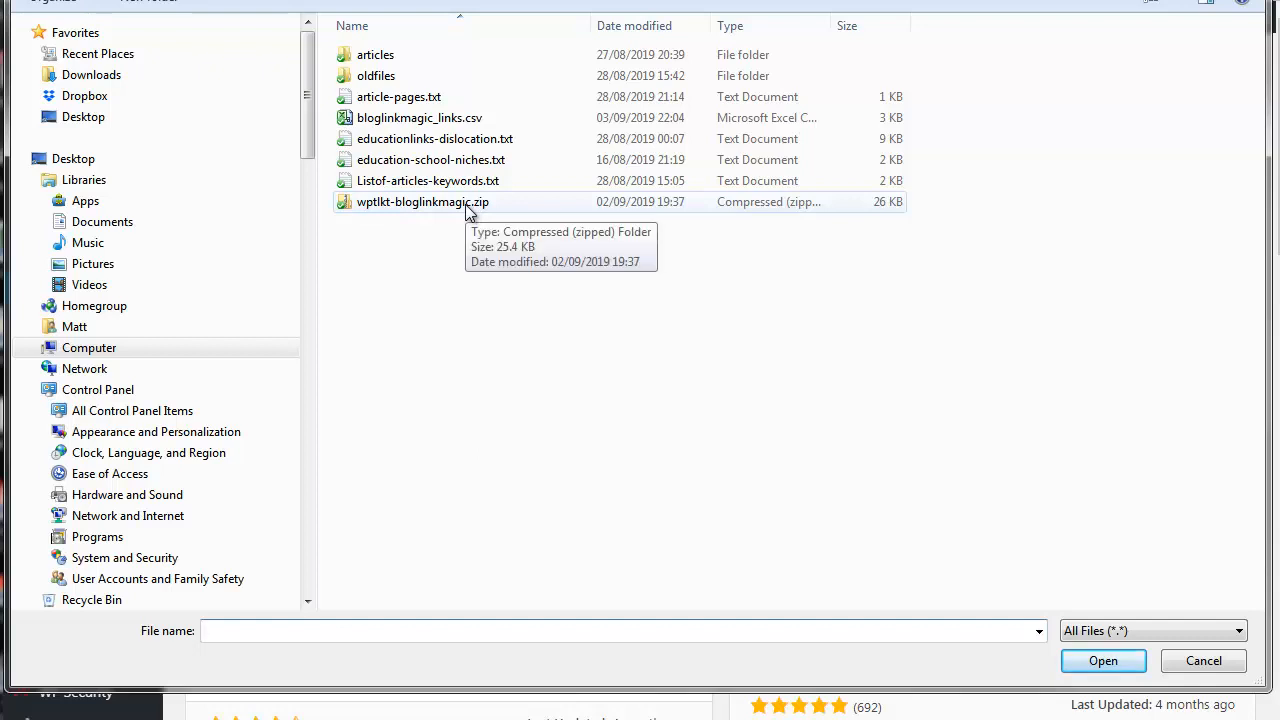
click(445, 207)
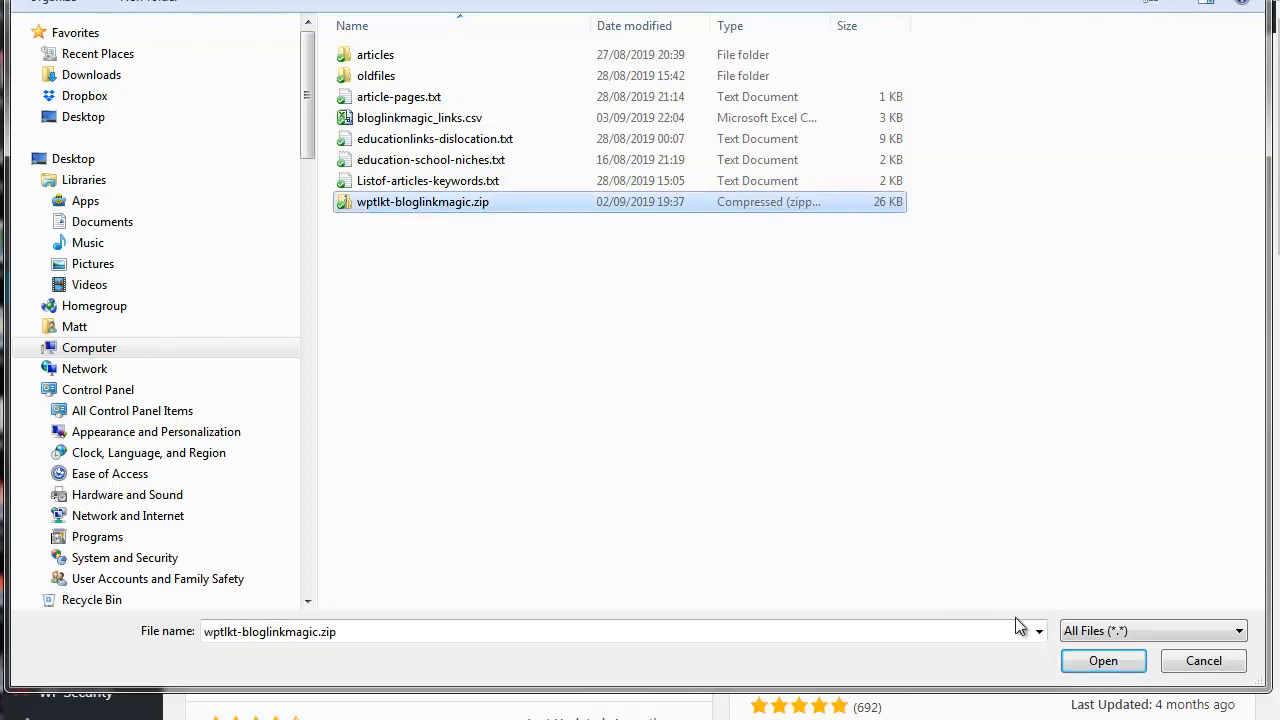
click(1104, 660)
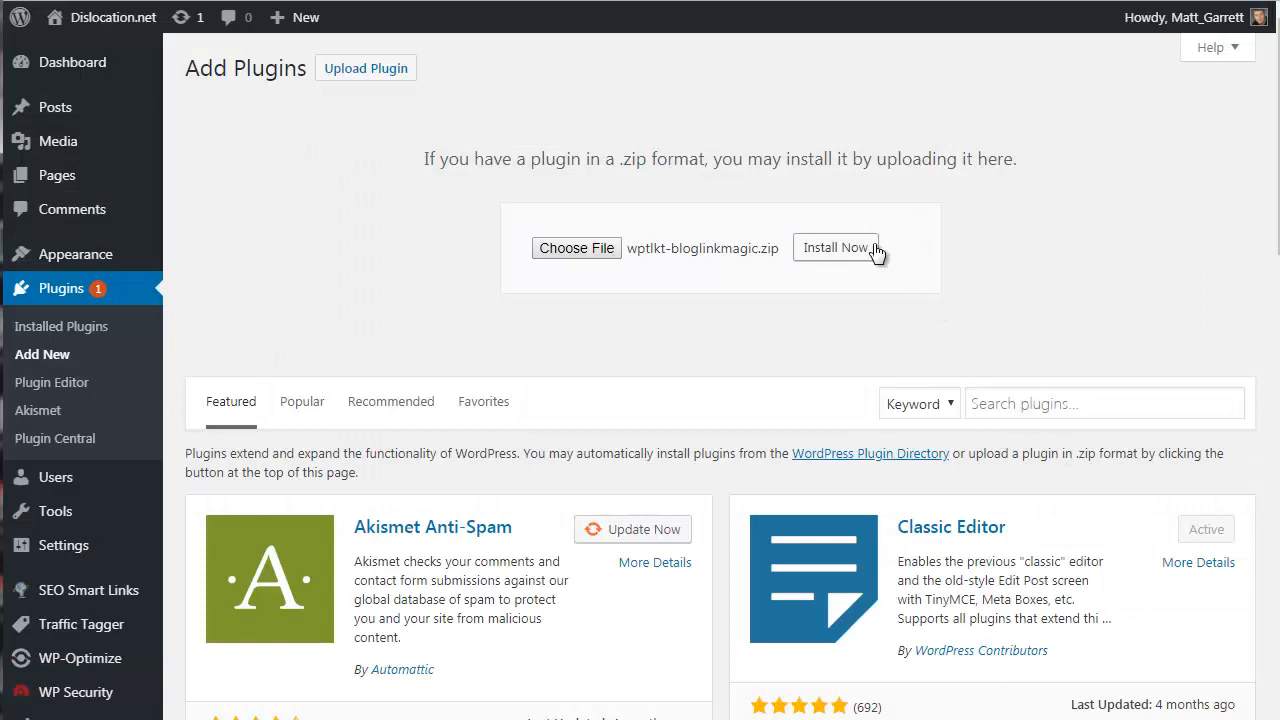
click(862, 250)
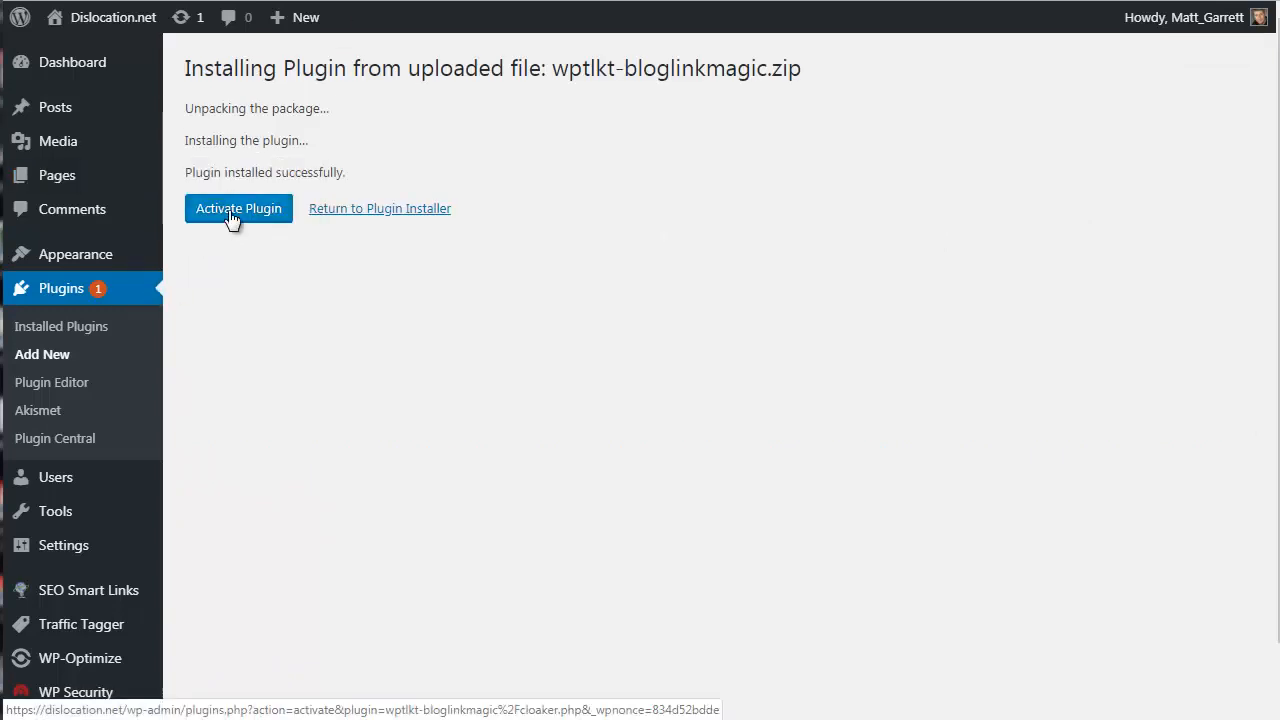
click(232, 217)
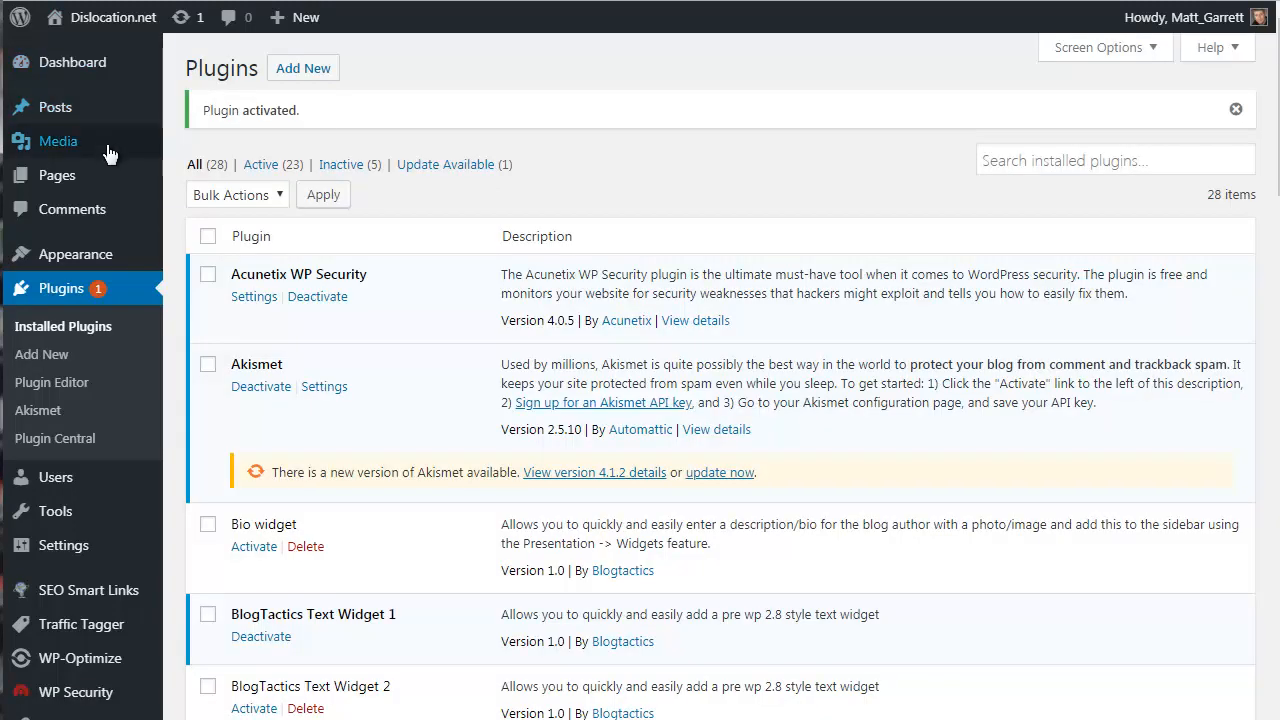
Set the link prefix to "more" in the WPToolKit: BlogLinkMagic options and save them
mouse_move(106, 160)
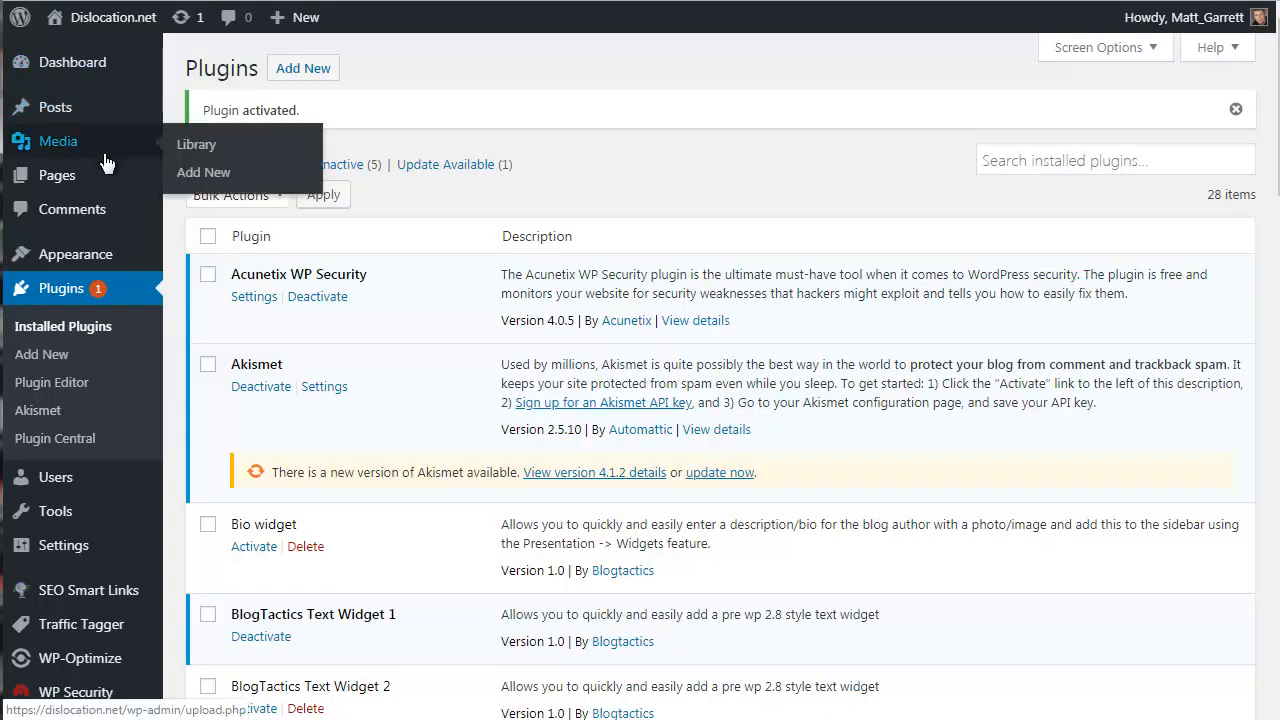
scroll(106, 165, down, 2)
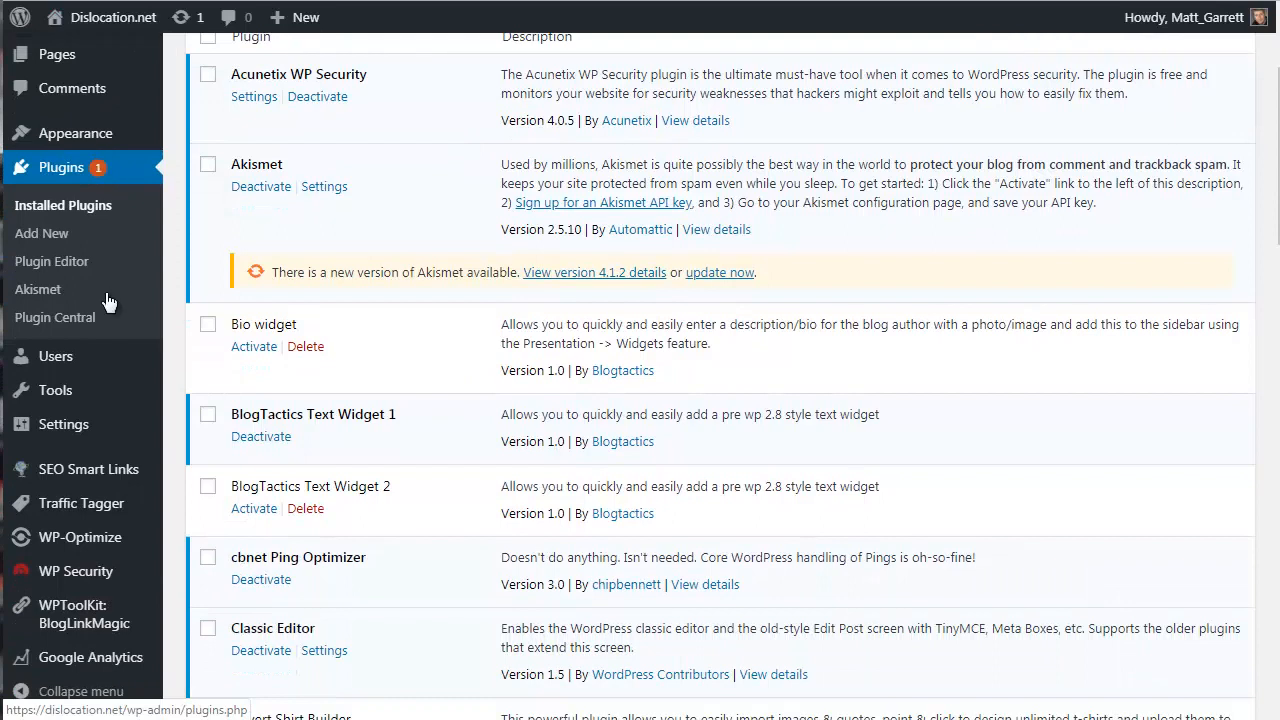
mouse_move(101, 622)
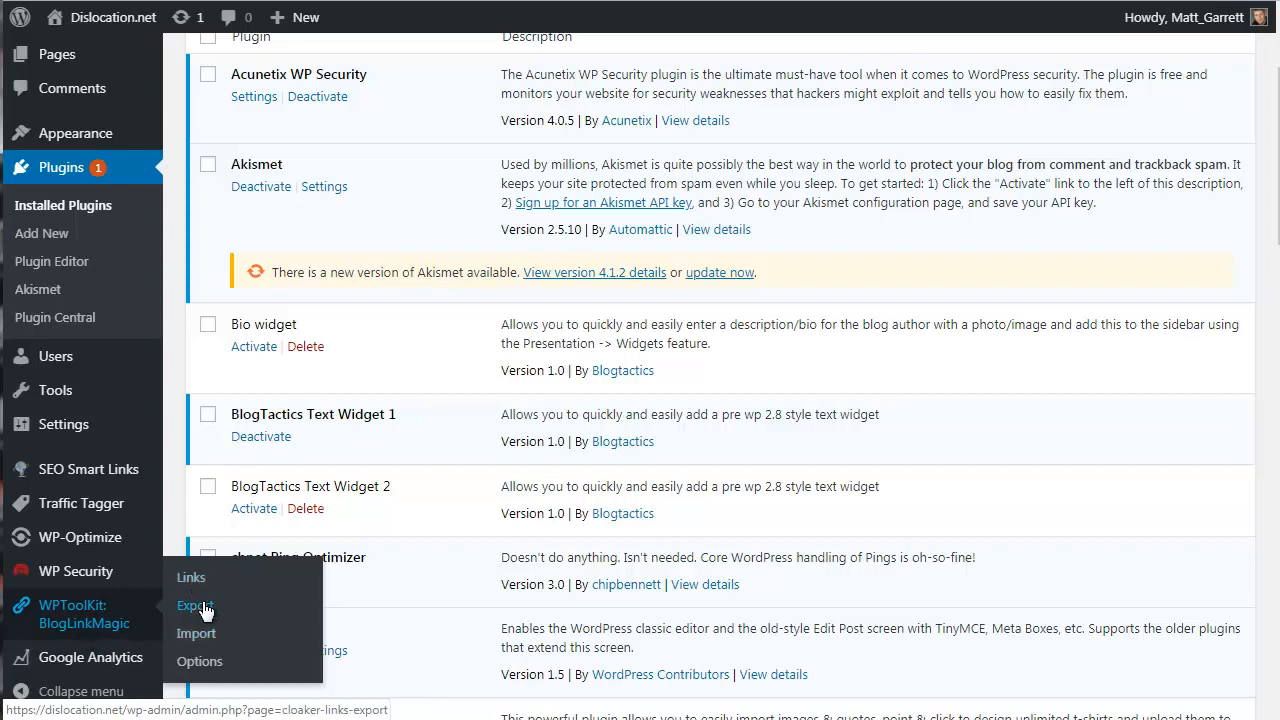
click(203, 663)
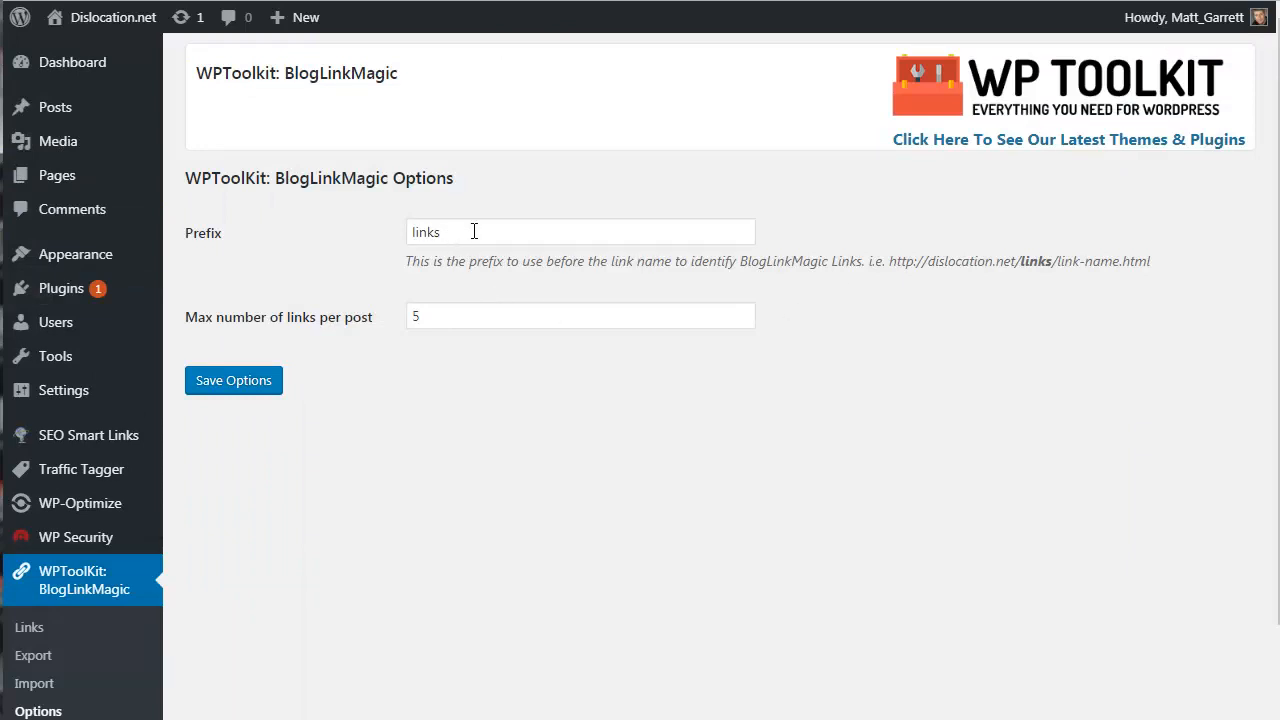
drag(474, 231, 350, 228)
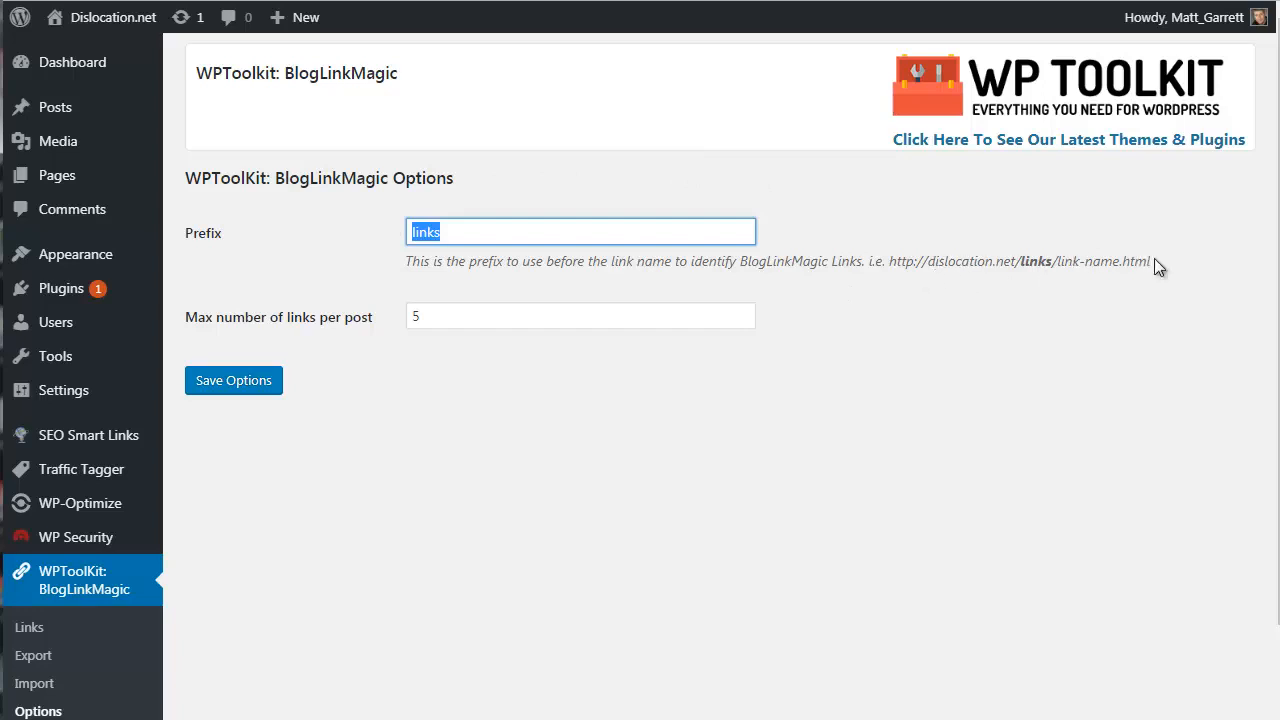
click(458, 232)
drag(452, 232, 368, 231)
text(more)
click(237, 394)
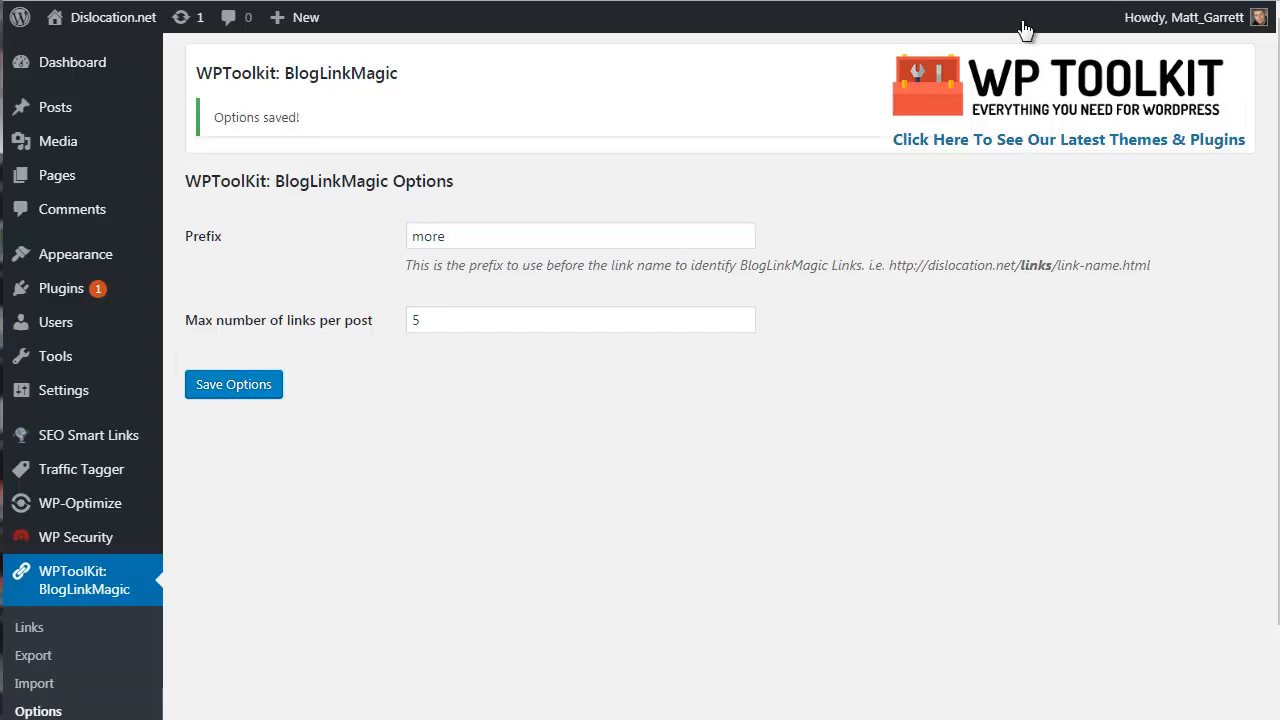
click(36, 634)
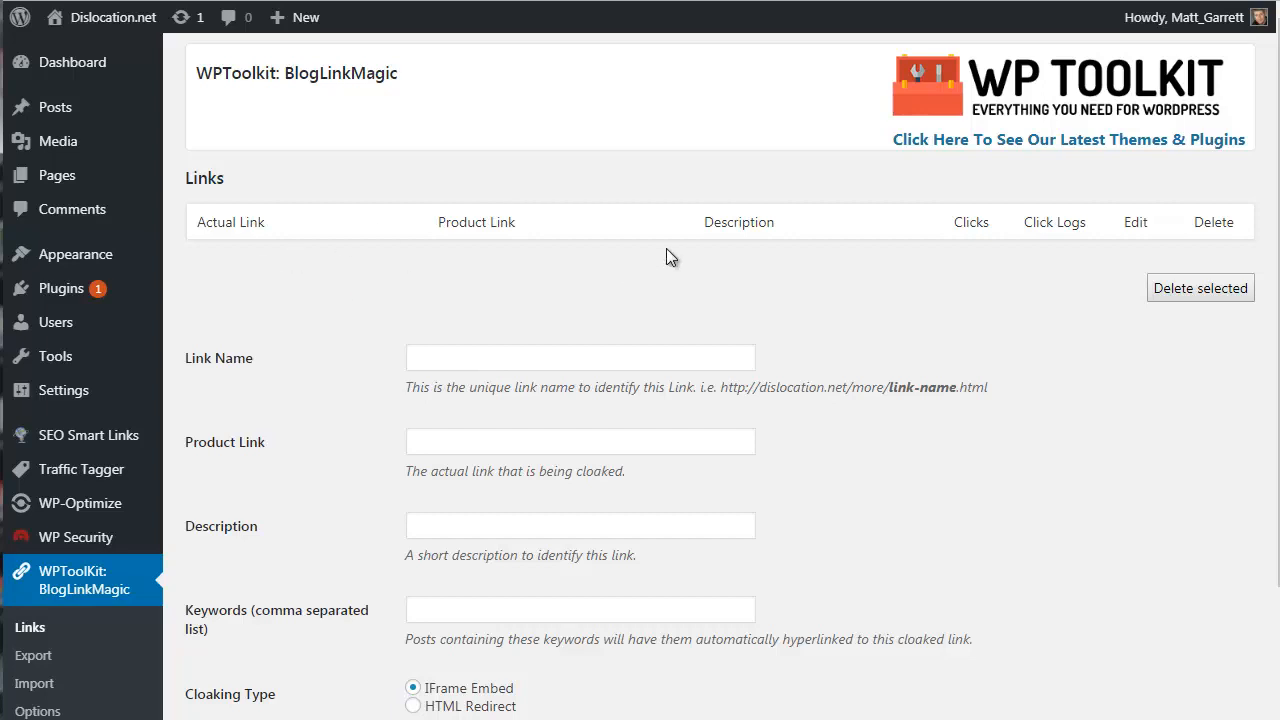
click(467, 360)
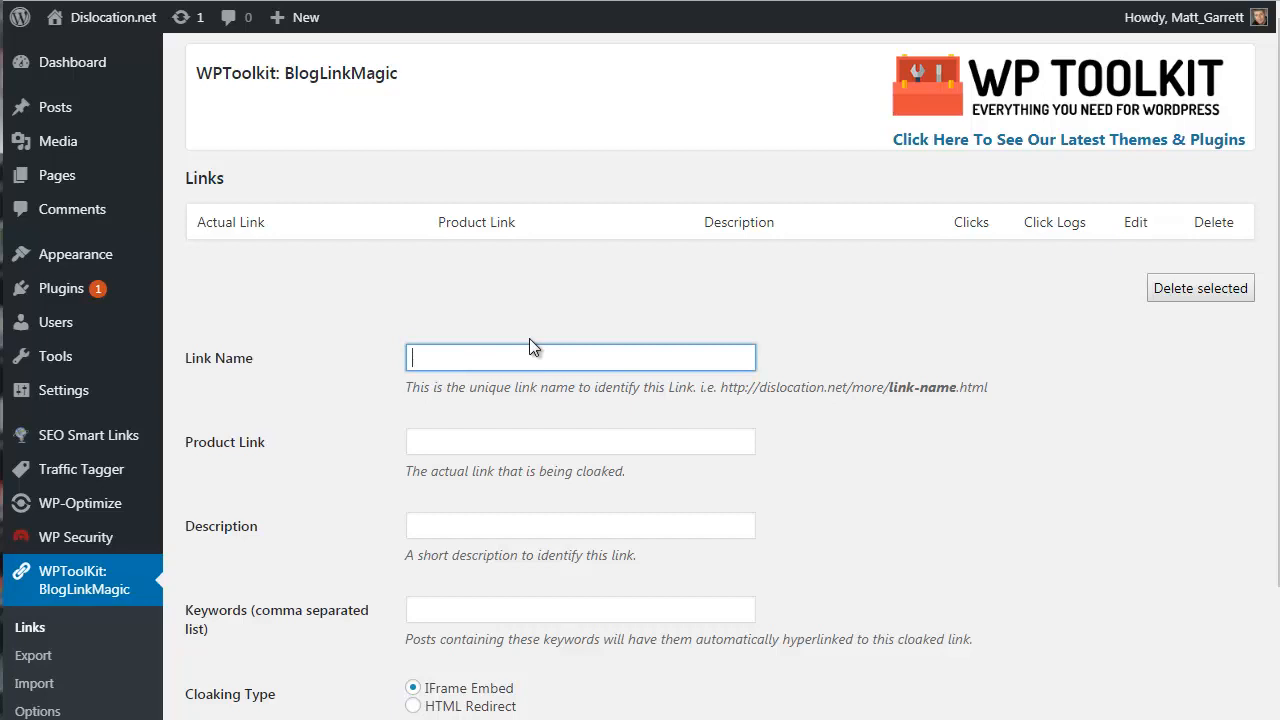
text(RealEstate)
click(463, 446)
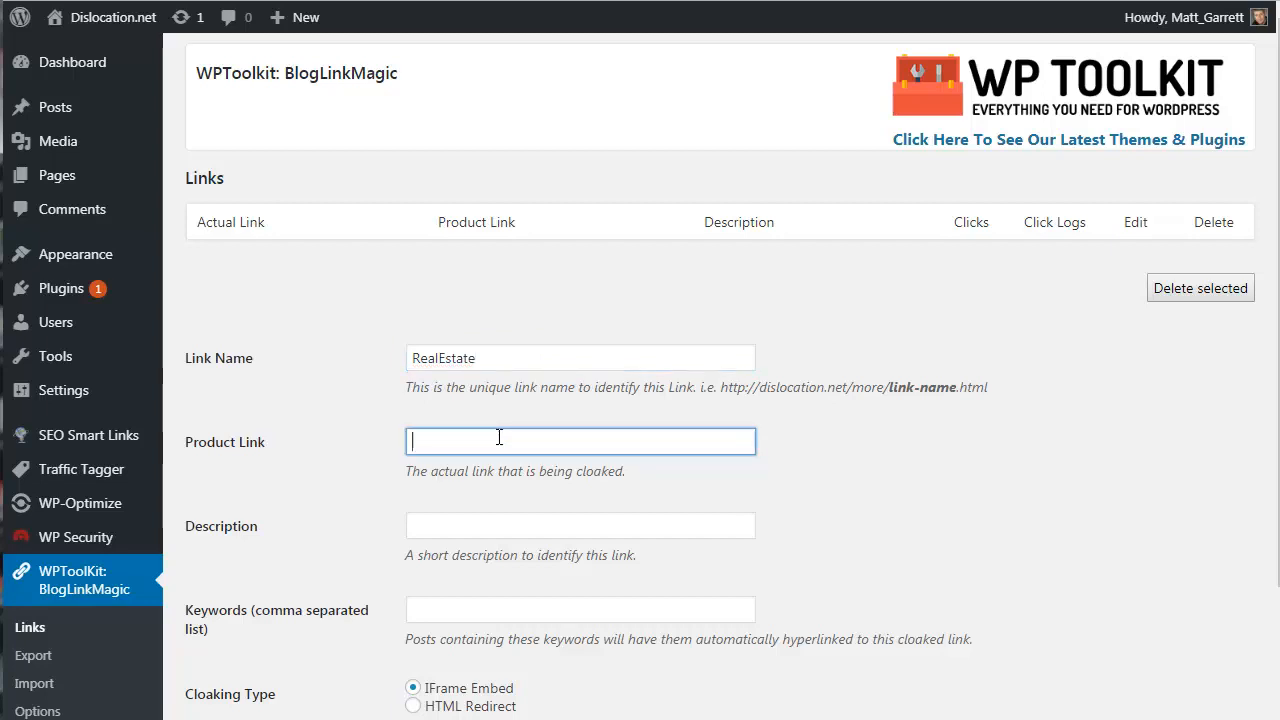
key(ctrl+v)
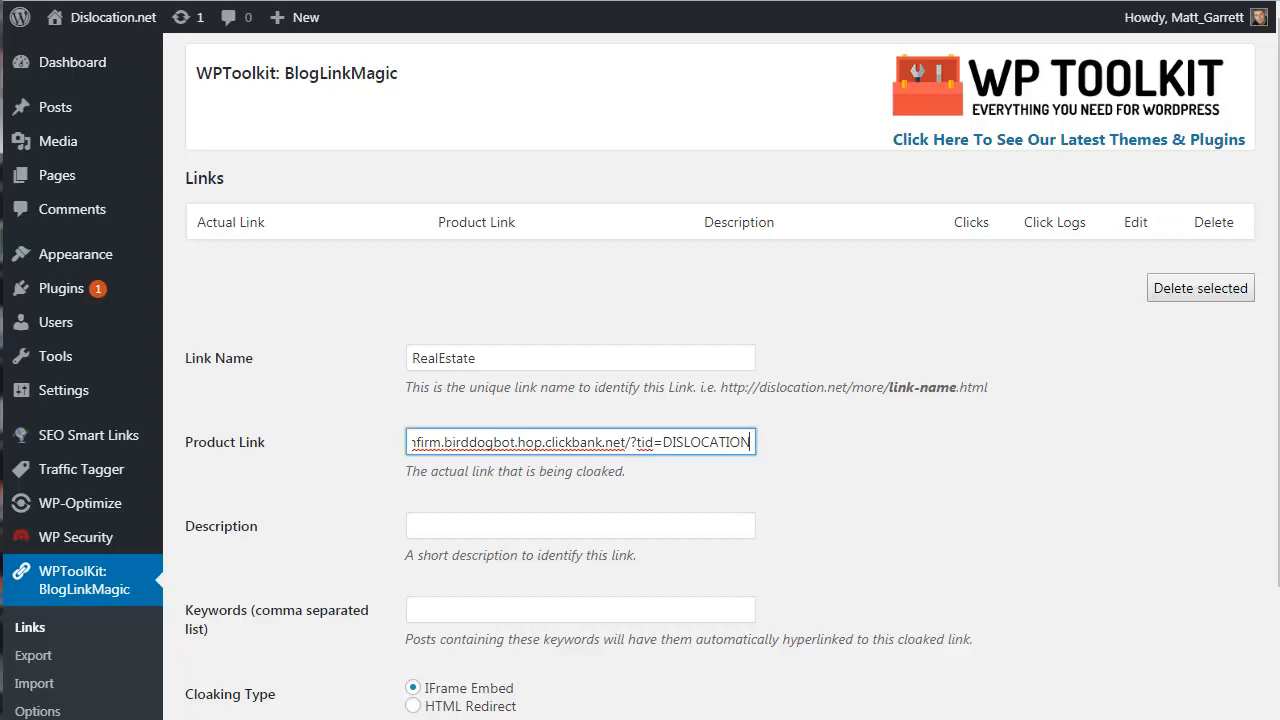
key(Home)
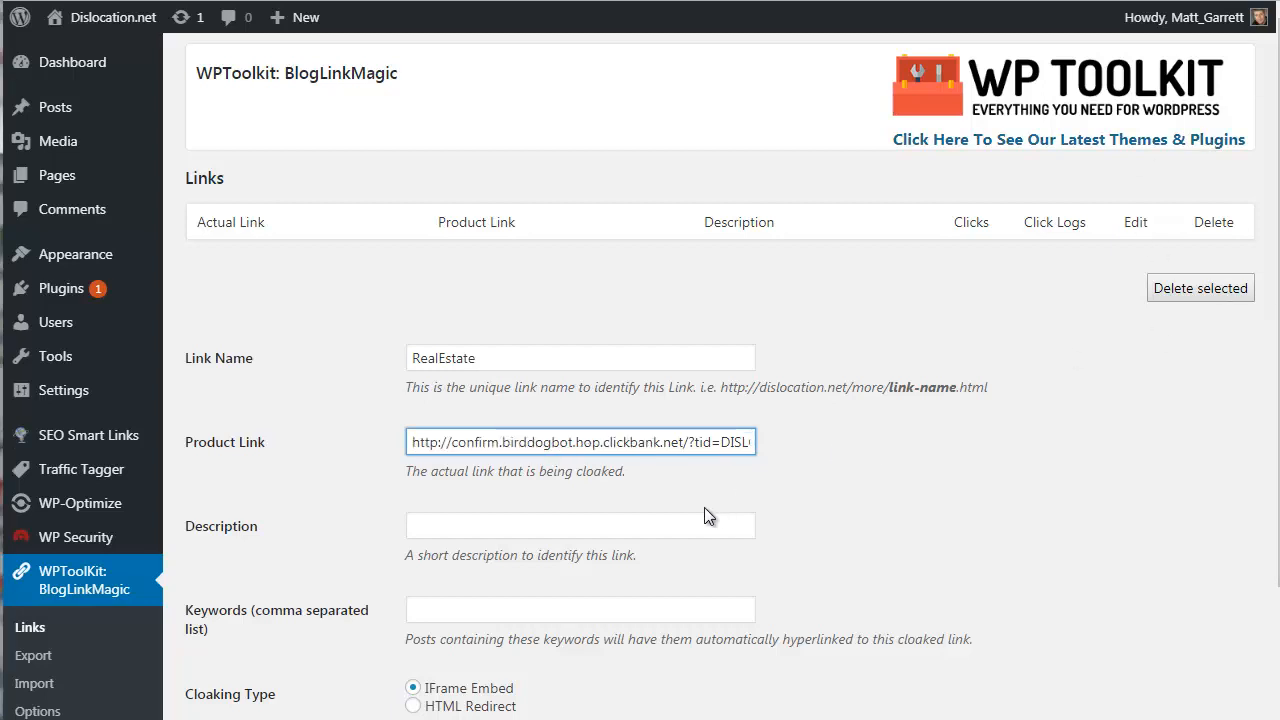
Add the link with description "Real Estate Software - birddogbot.com/affiliates" and keywords "work in real estate,real estate school,real estate career"
click(610, 528)
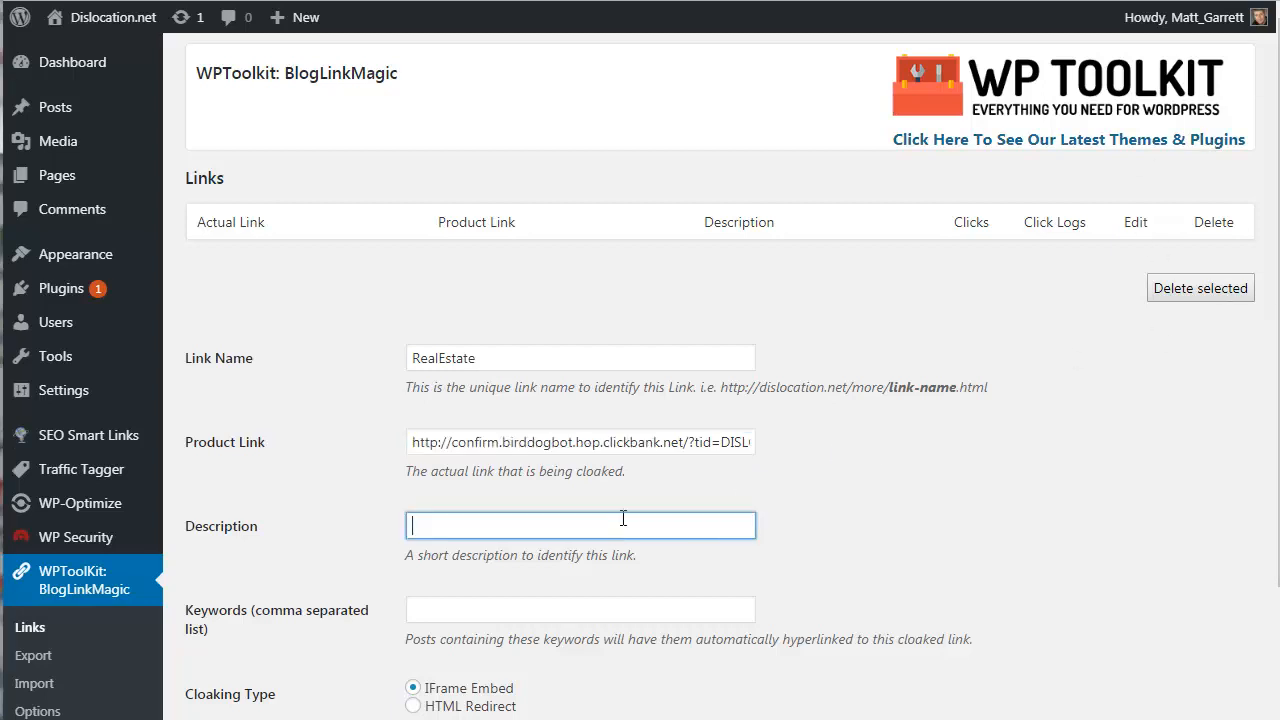
text(Real Estate Software - birddogbot.com/affiliates)
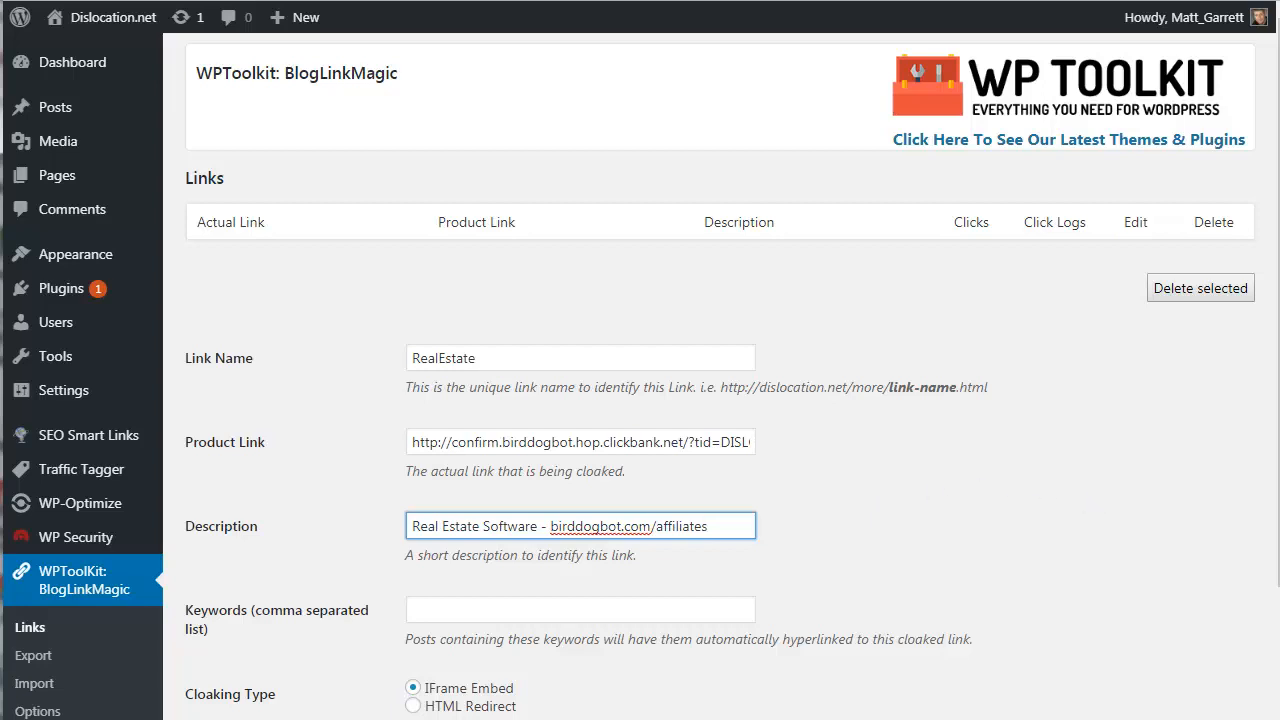
key(alt+Tab)
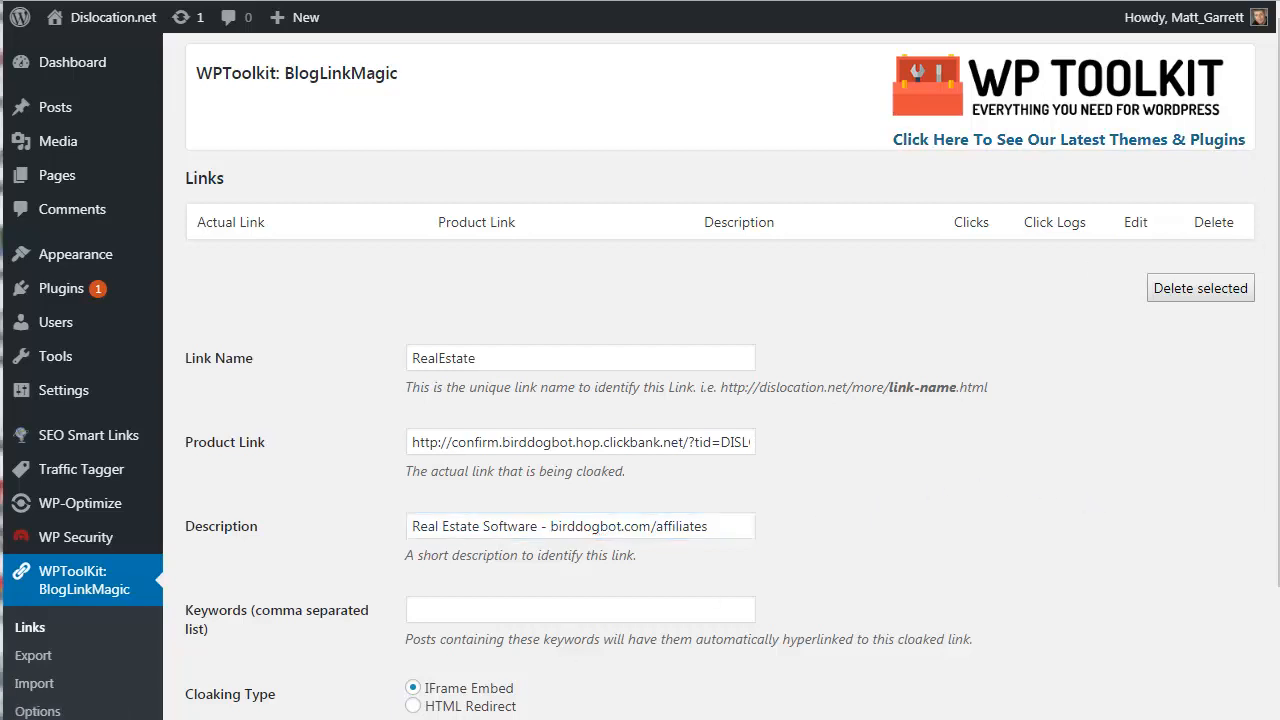
click(468, 620)
text(work in real estate,real estate school,real estate career)
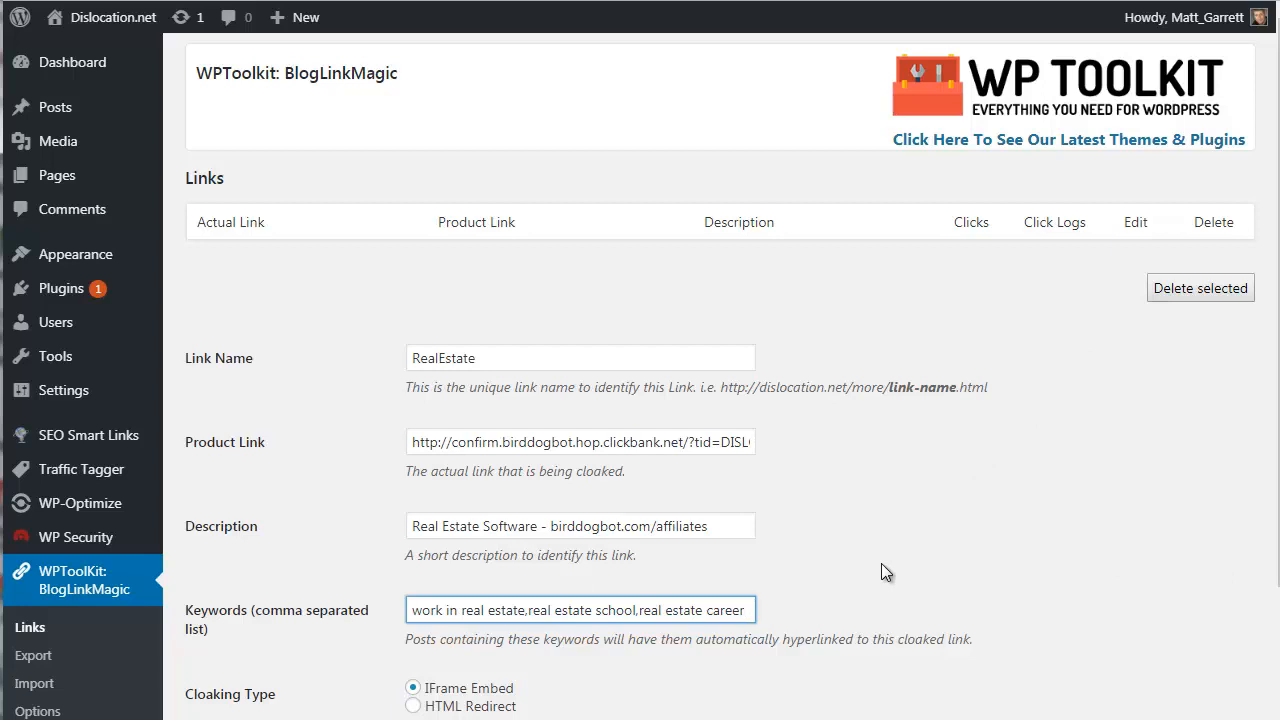
click(901, 544)
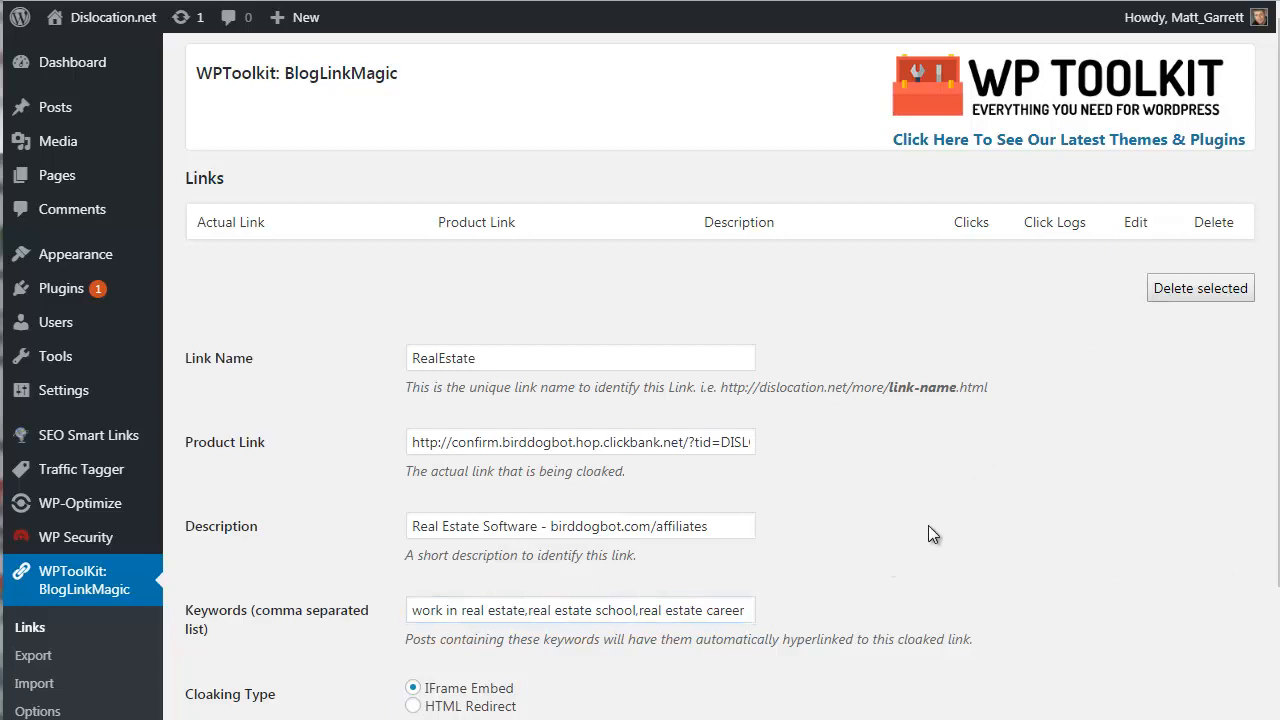
scroll(928, 526, down, 3)
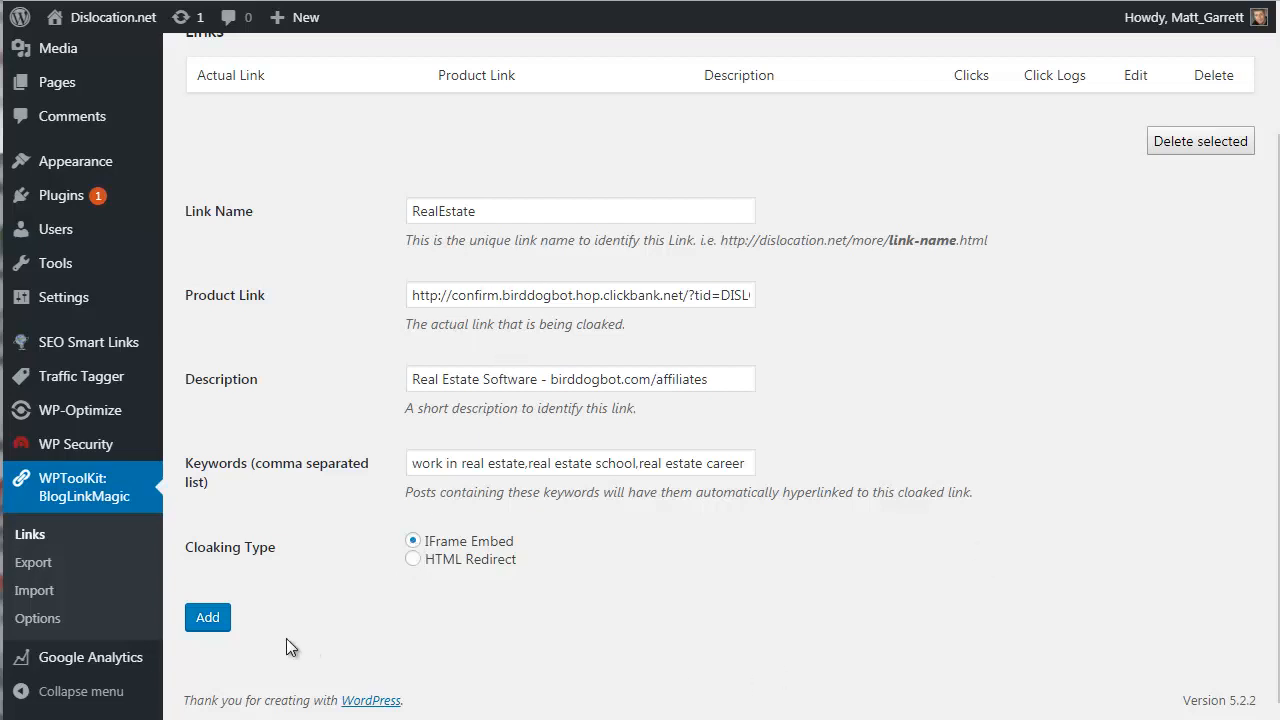
click(208, 620)
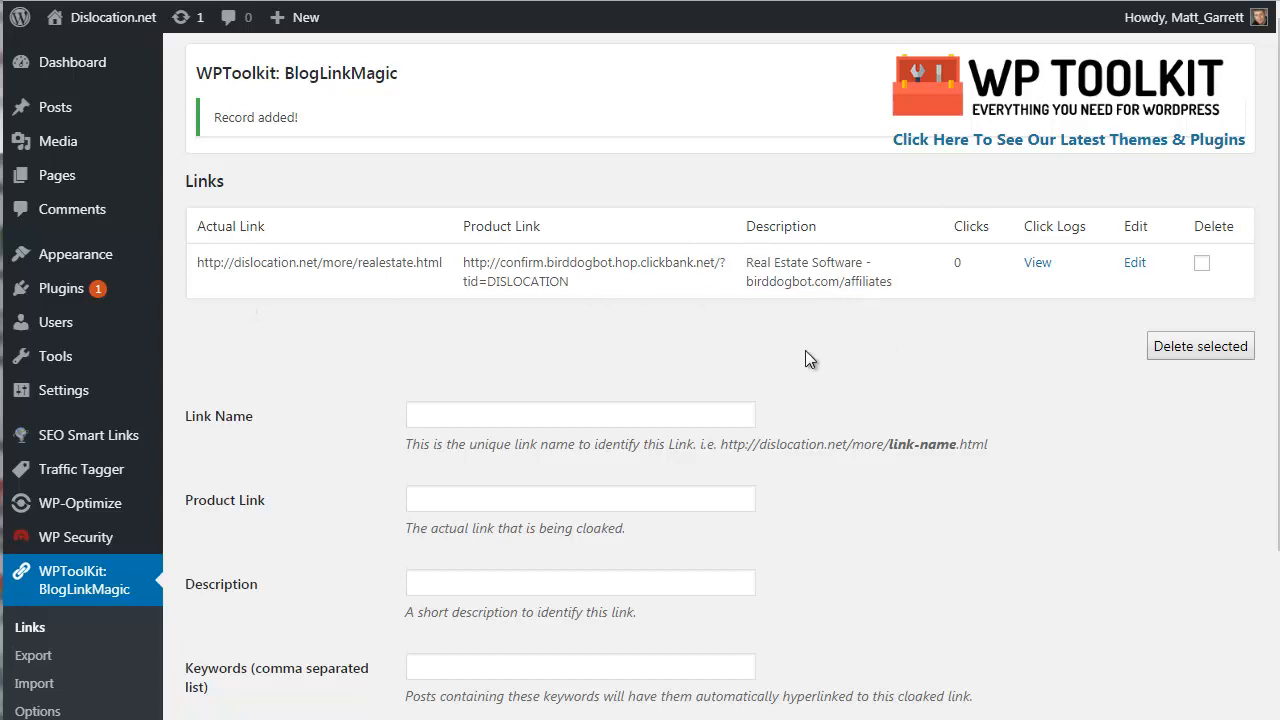
Open the real estate link's record for editing and update it as is, and export the BlogLinkMagic links to a CSV file
click(1134, 264)
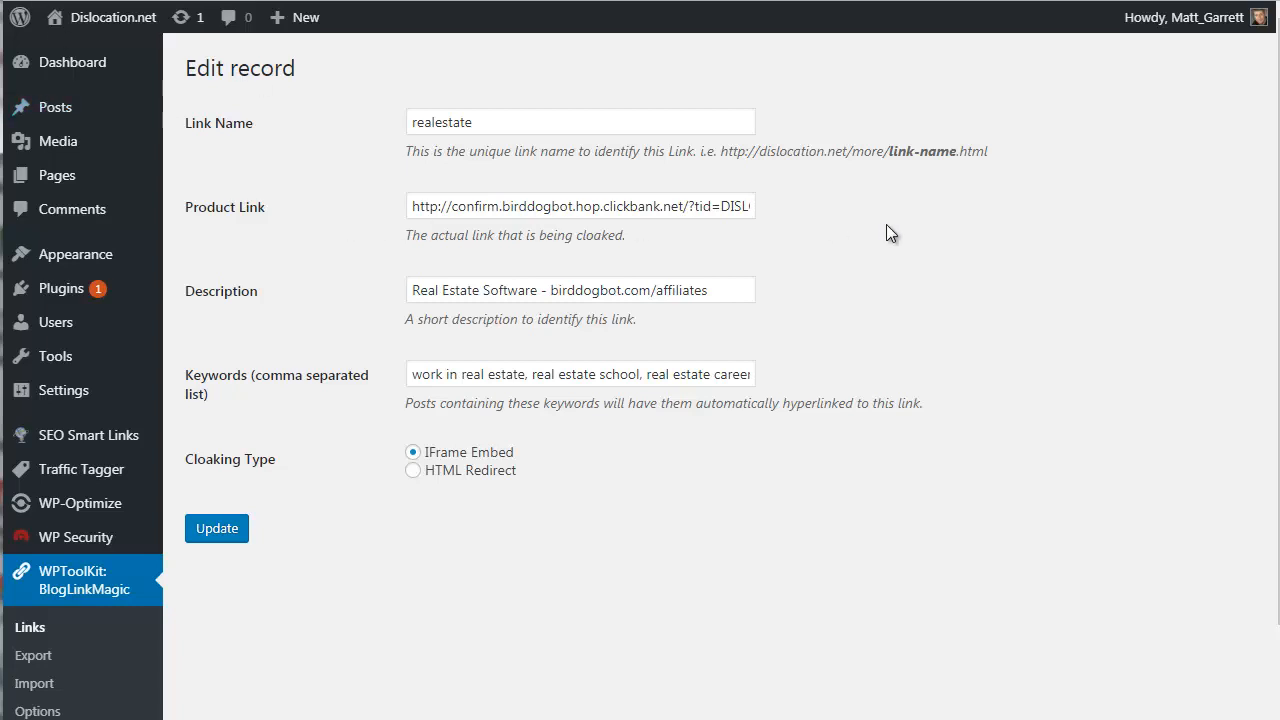
click(203, 536)
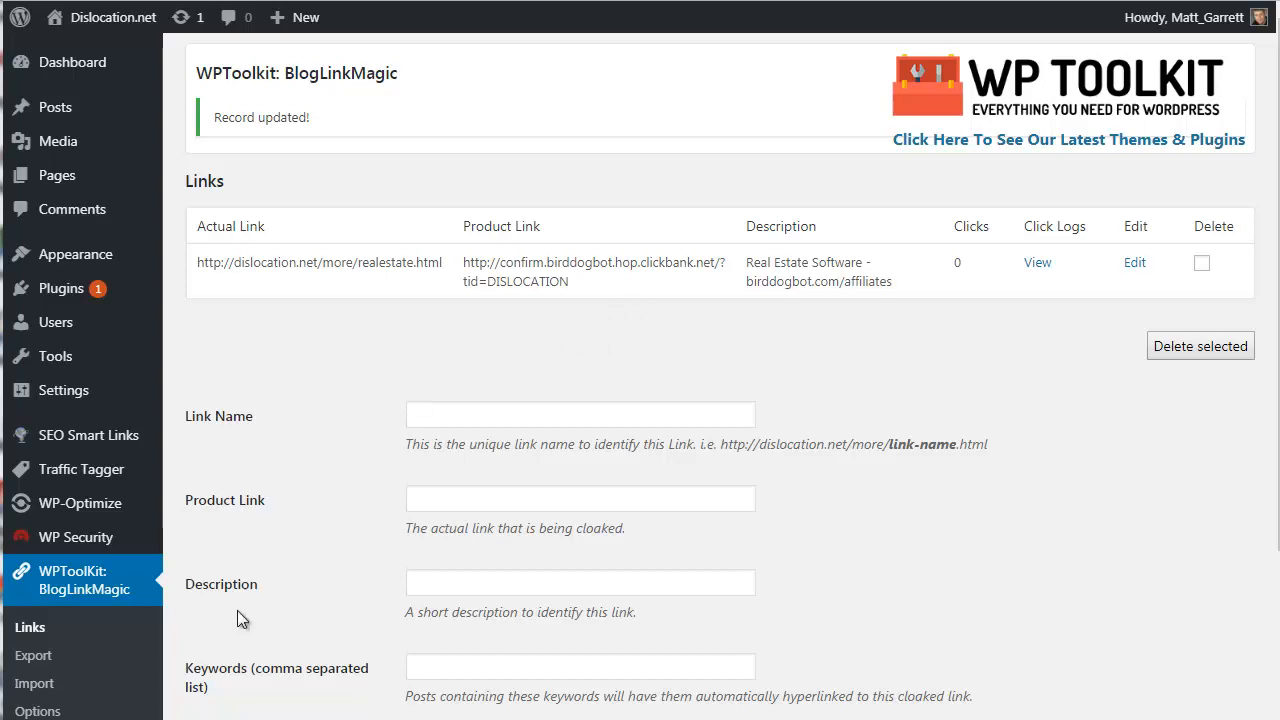
click(33, 656)
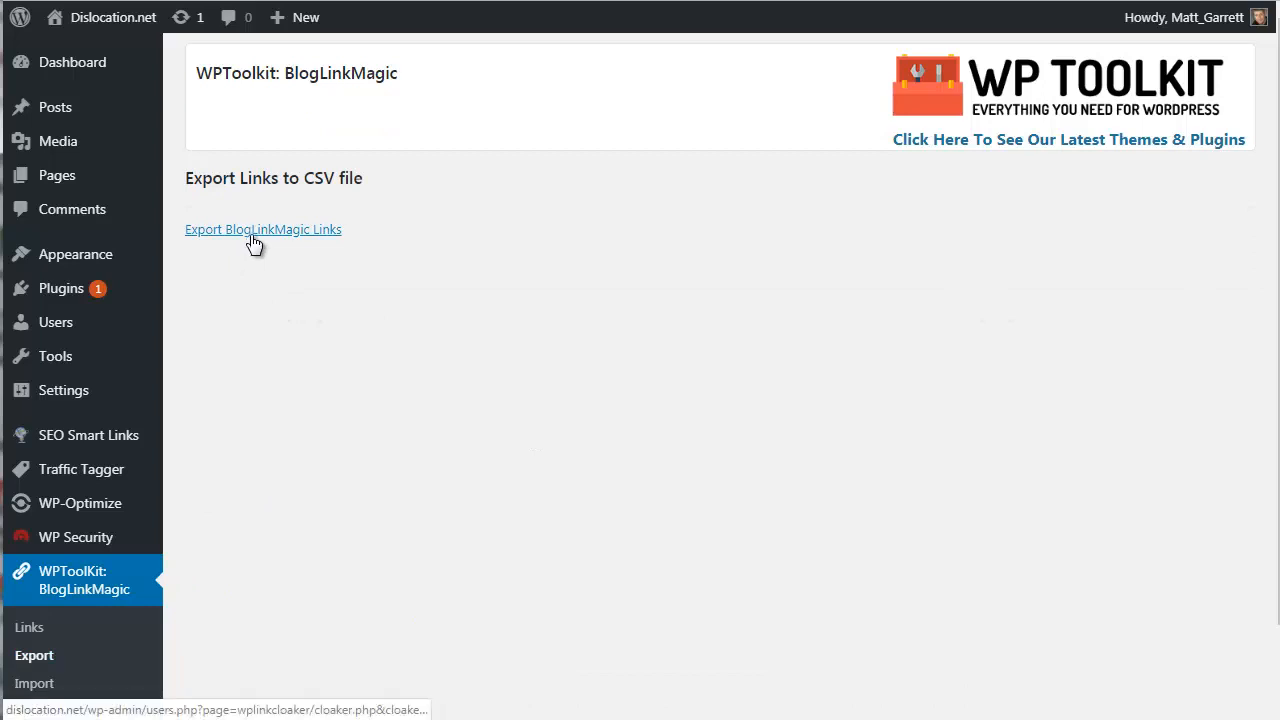
click(248, 240)
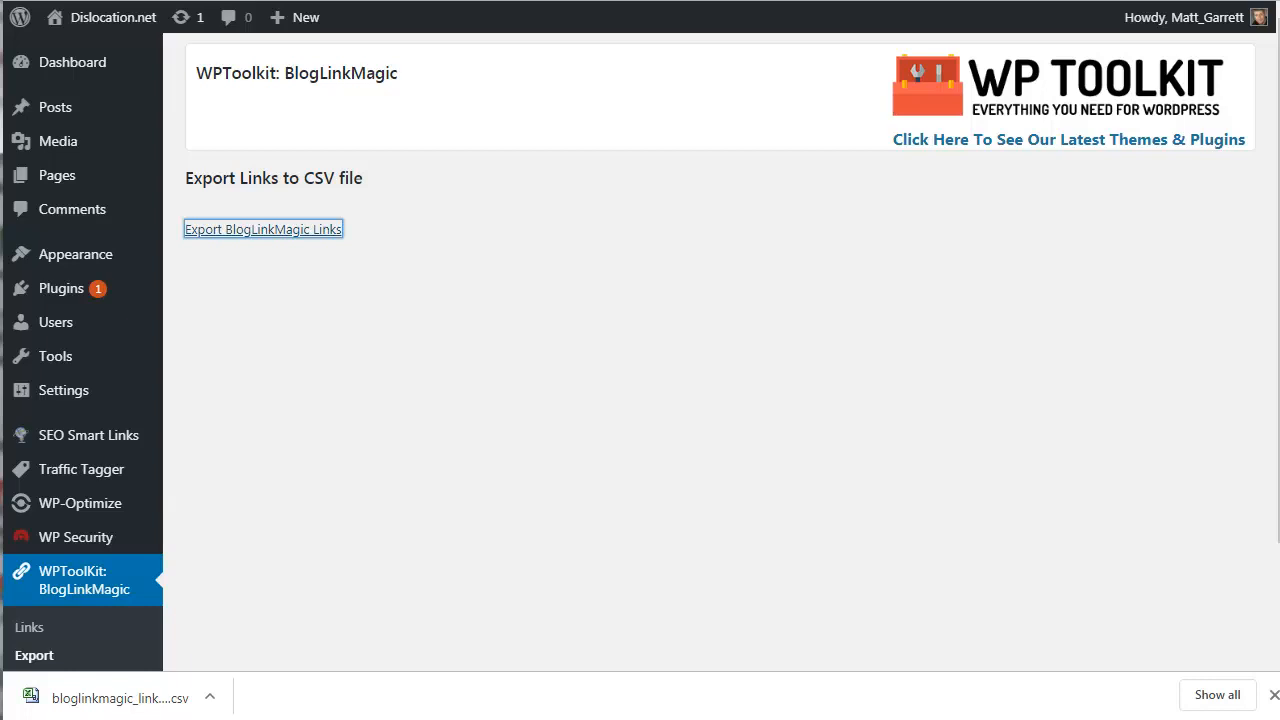
Import links into BlogLinkMagic from the file bloglinkmagic_links.csv
scroll(43, 512, down, 1)
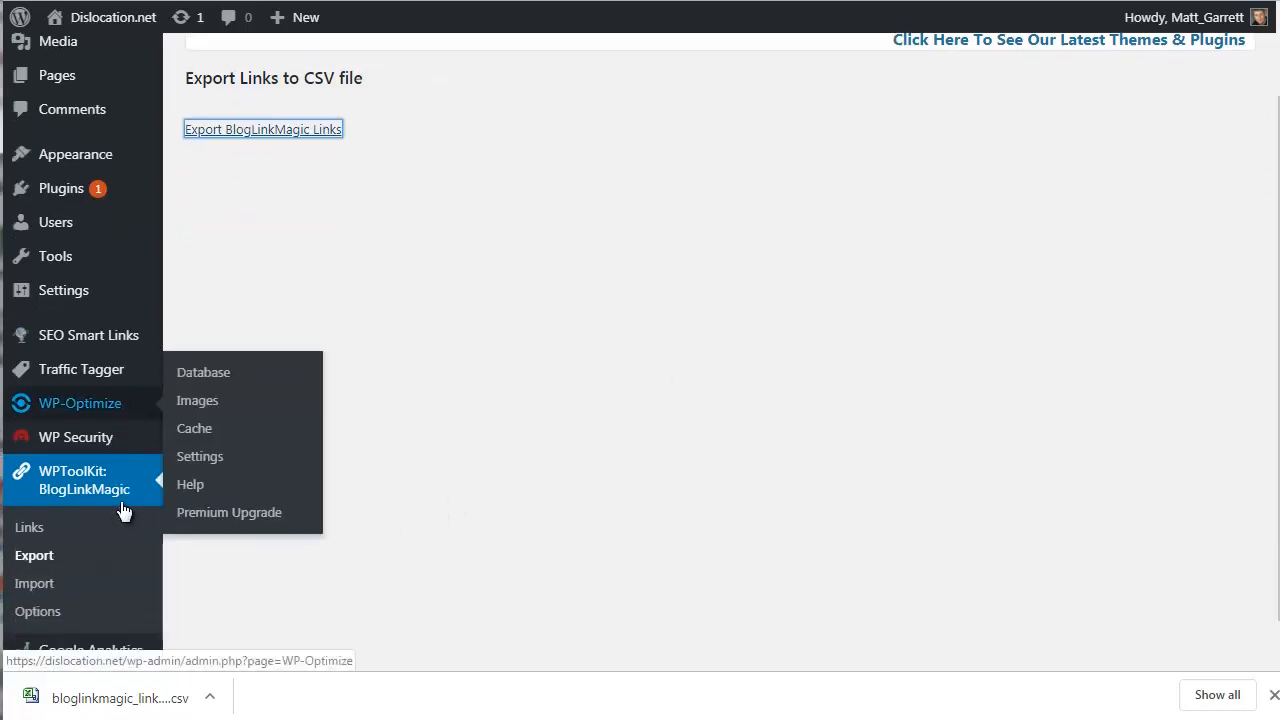
click(63, 593)
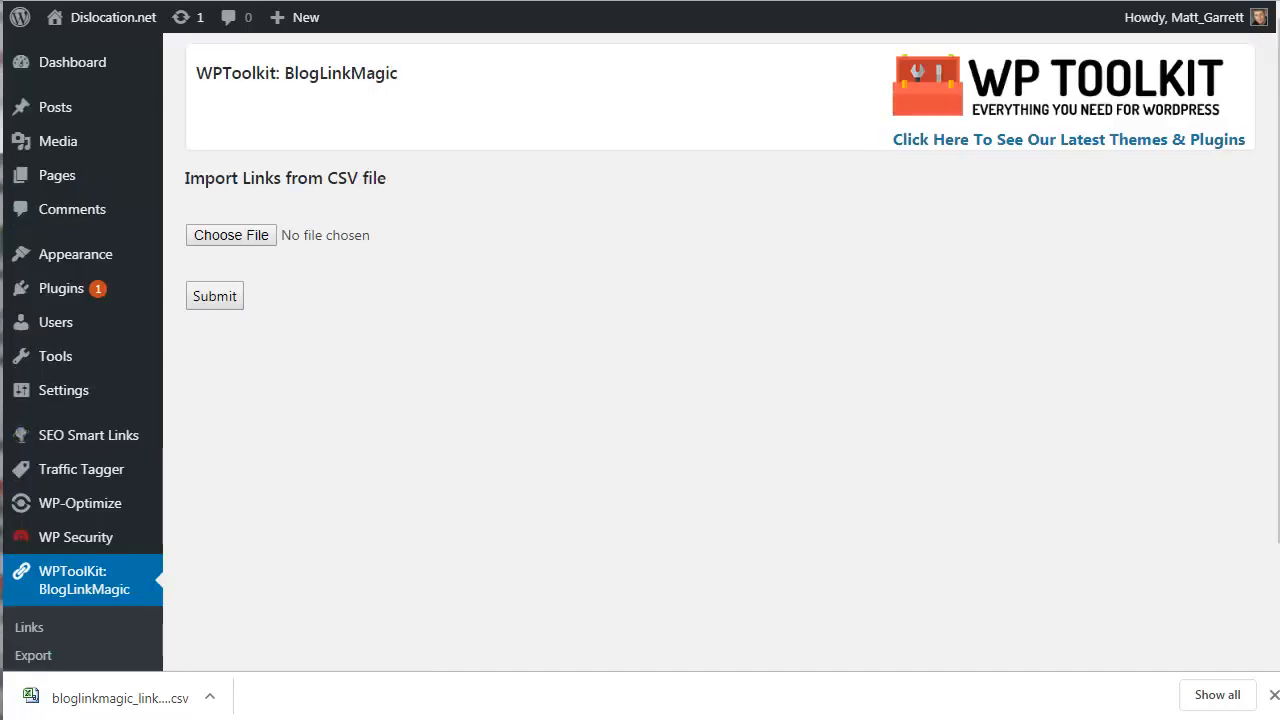
click(1274, 694)
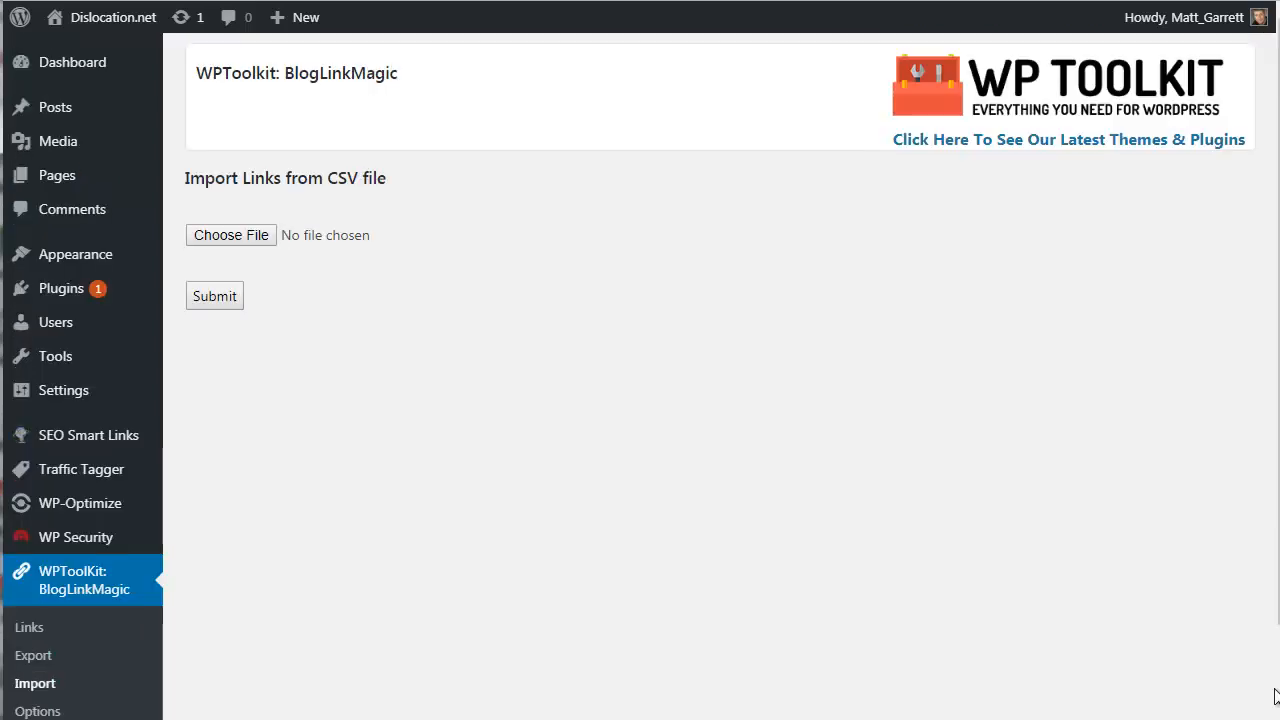
click(250, 235)
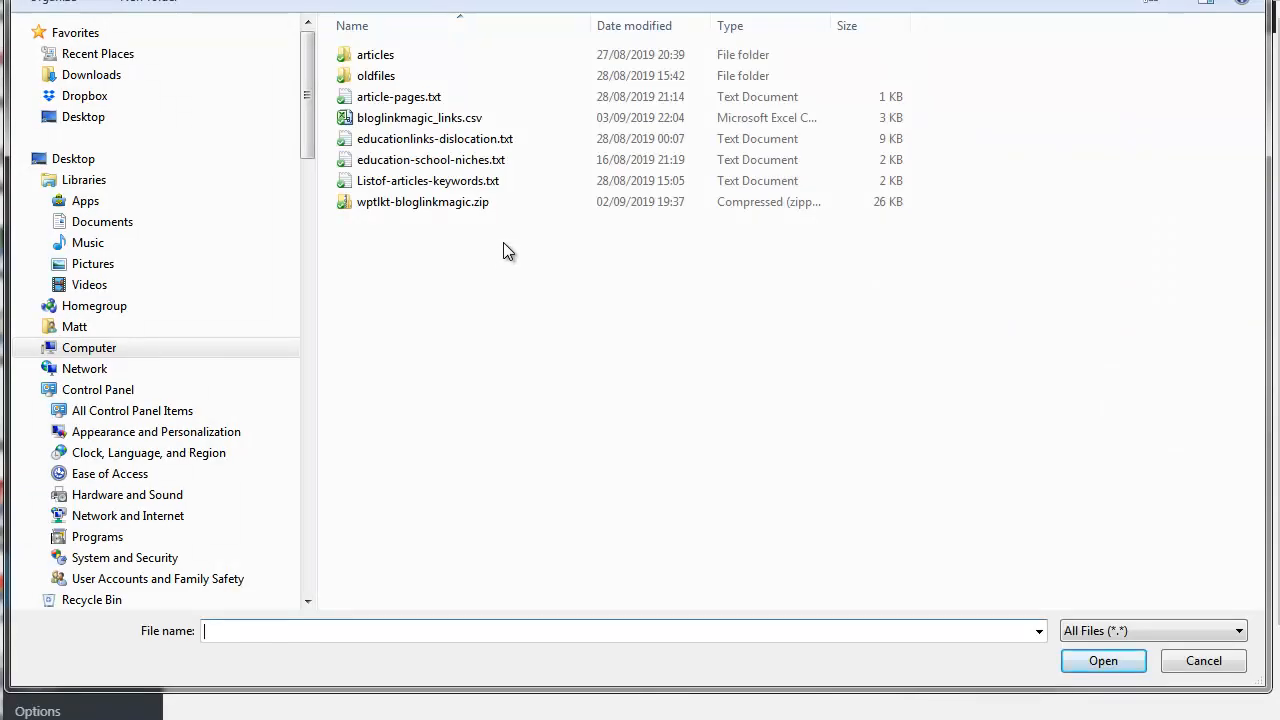
click(450, 122)
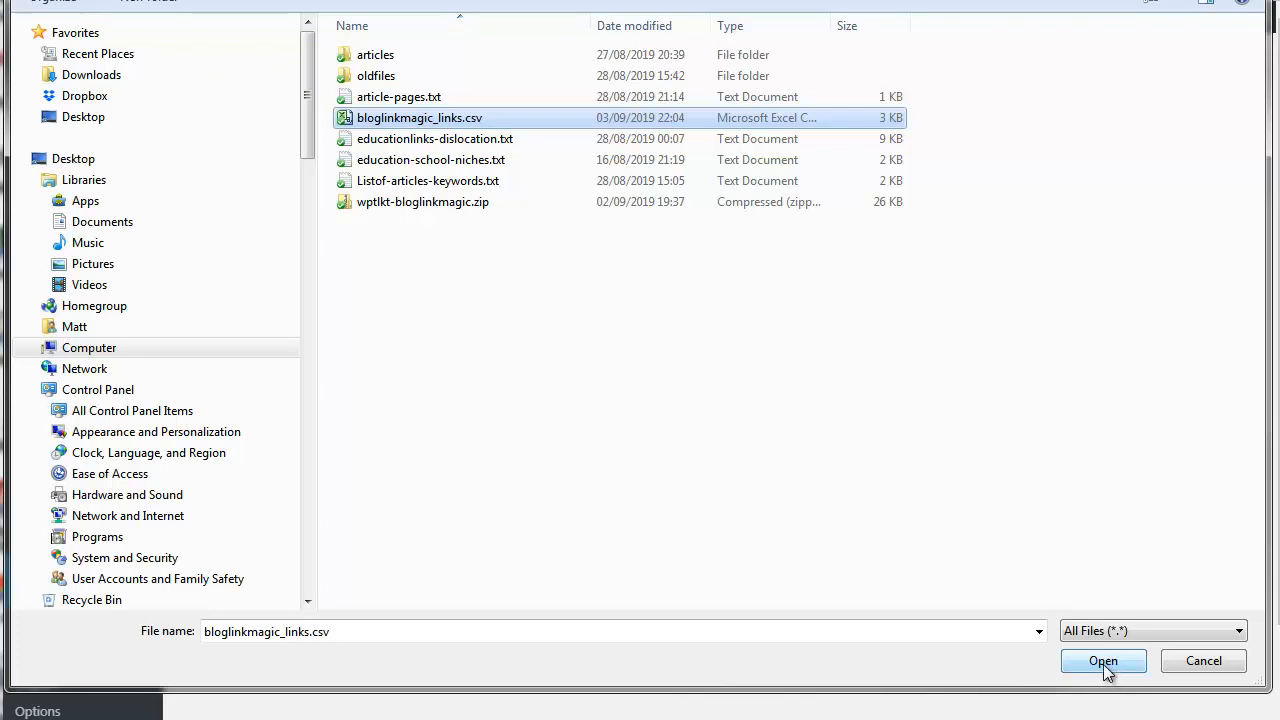
click(1103, 664)
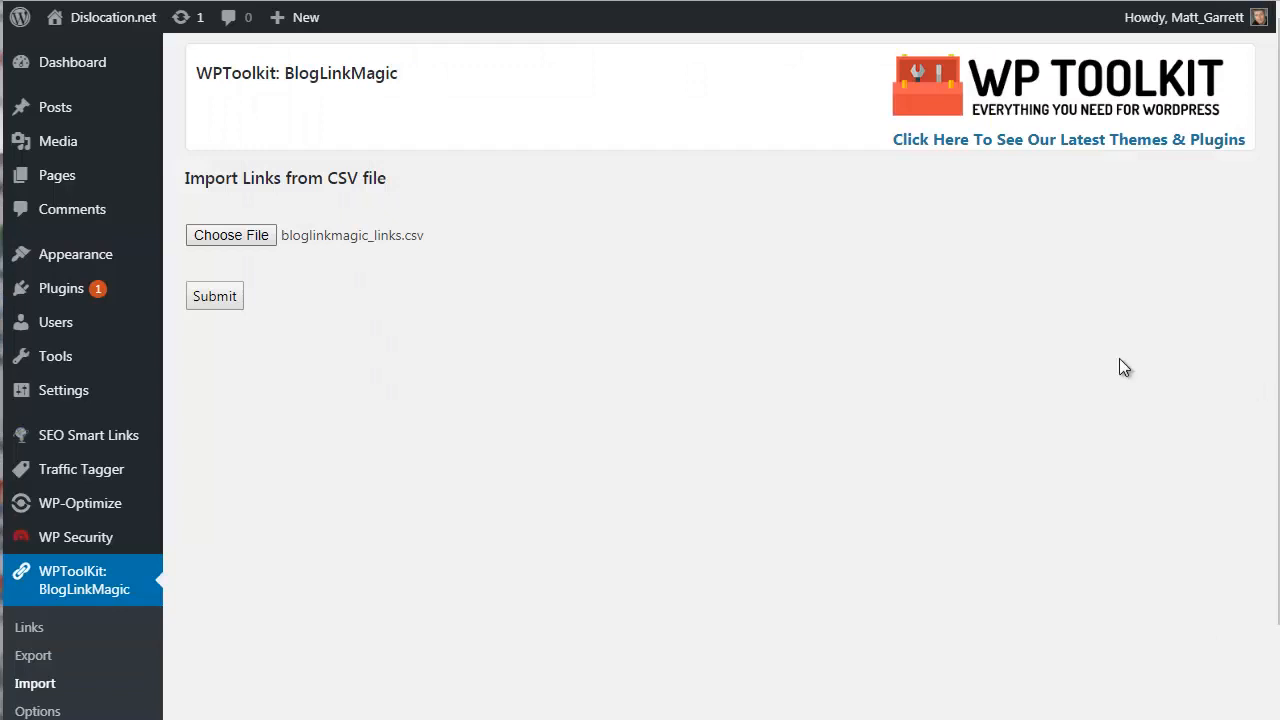
click(223, 295)
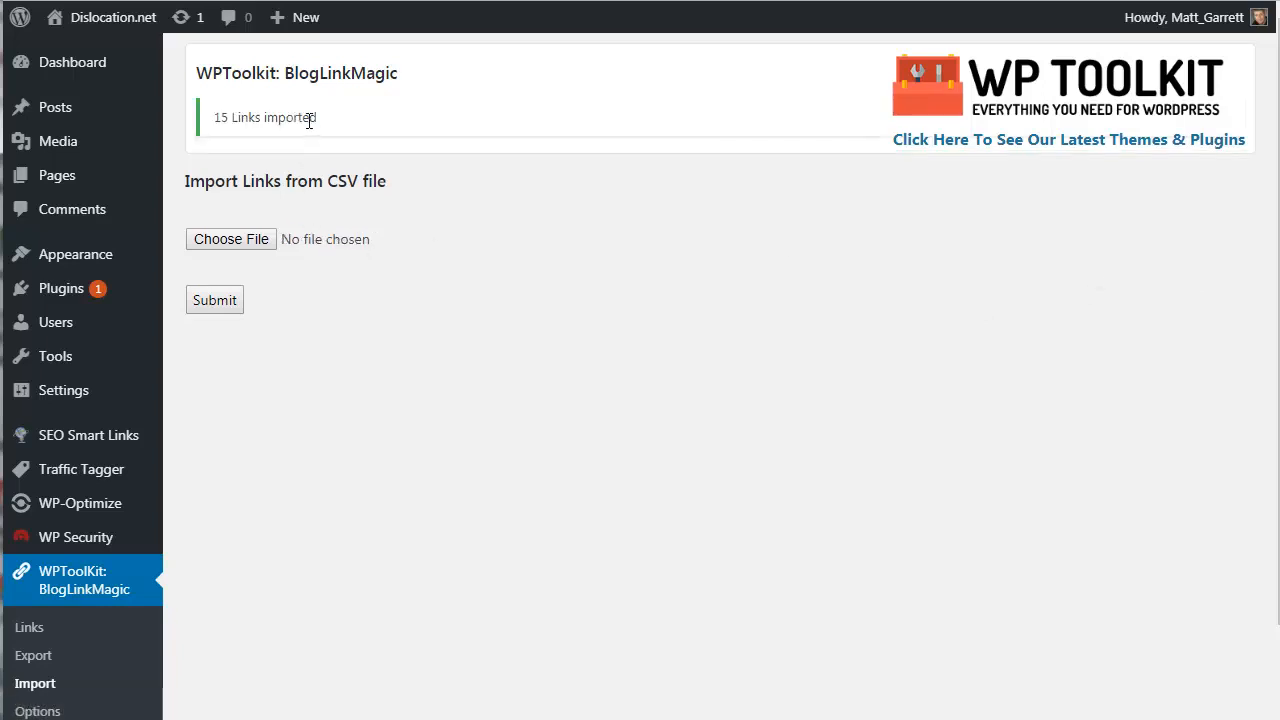
Open the BlogLinkMagic links list and review the imported links
click(54, 637)
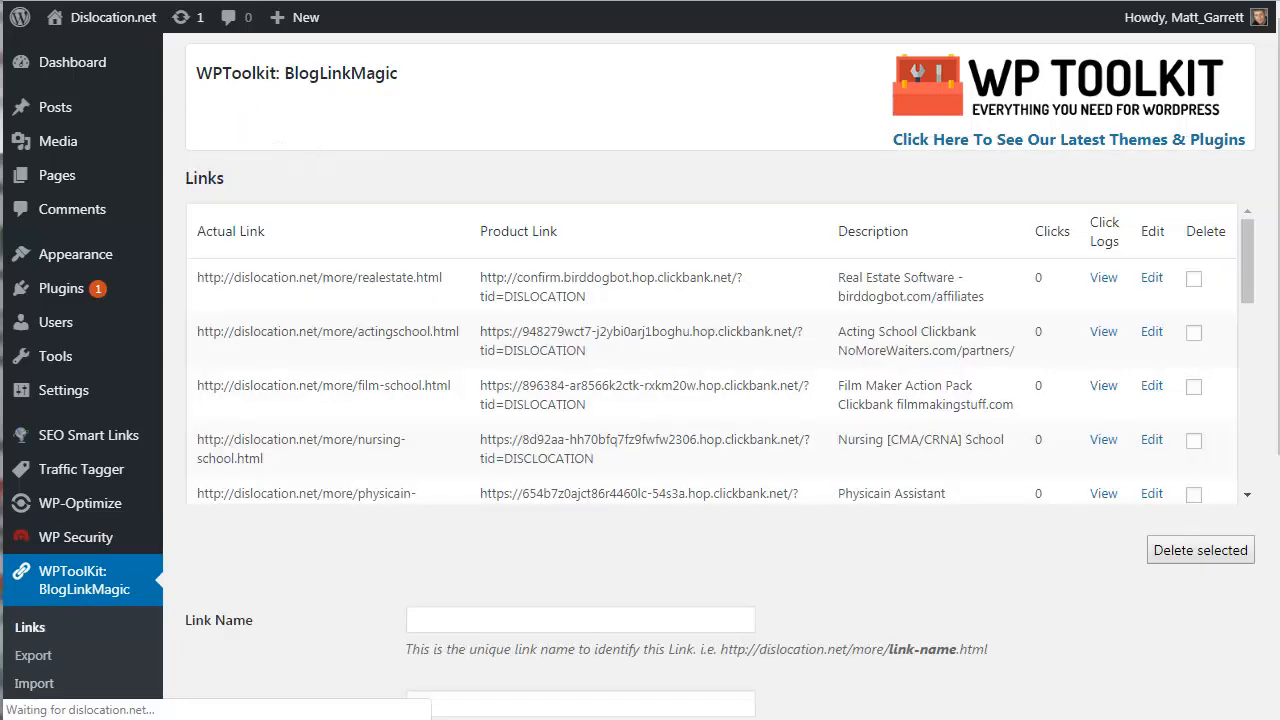
drag(1253, 268, 1236, 248)
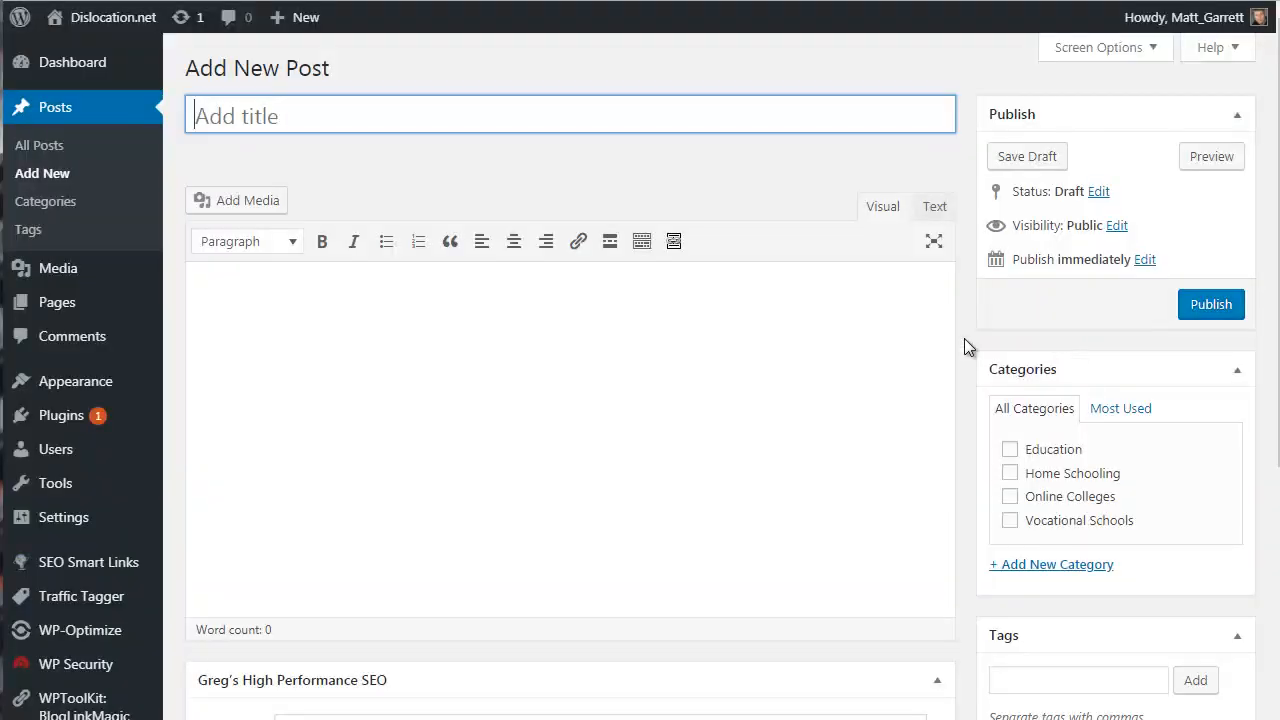
Fill the new post's body with Lorem ipsum text and insert the BlogLinkMagic lesson-plans link after "Duis aute irure"
click(303, 314)
text(Lorem ipsum dolor sit amet, consectetur adipiscing elit, sed do eiusmod tempor incididunt ut labore et dolore magna aliqua. Ut enim ad minim veniam, quis nostrud exercitation ullamco laboris nisi ut aliquip ex ea commodo consequat. Duis aute irure dolor in reprehenderit in voluptate velit esse cillum dolore eu fugiat nulla pariatur. Excepteur sint occaecat cupidatat non proident, sunt in culpa qui officia deserunt mollit anim id est laborum.)
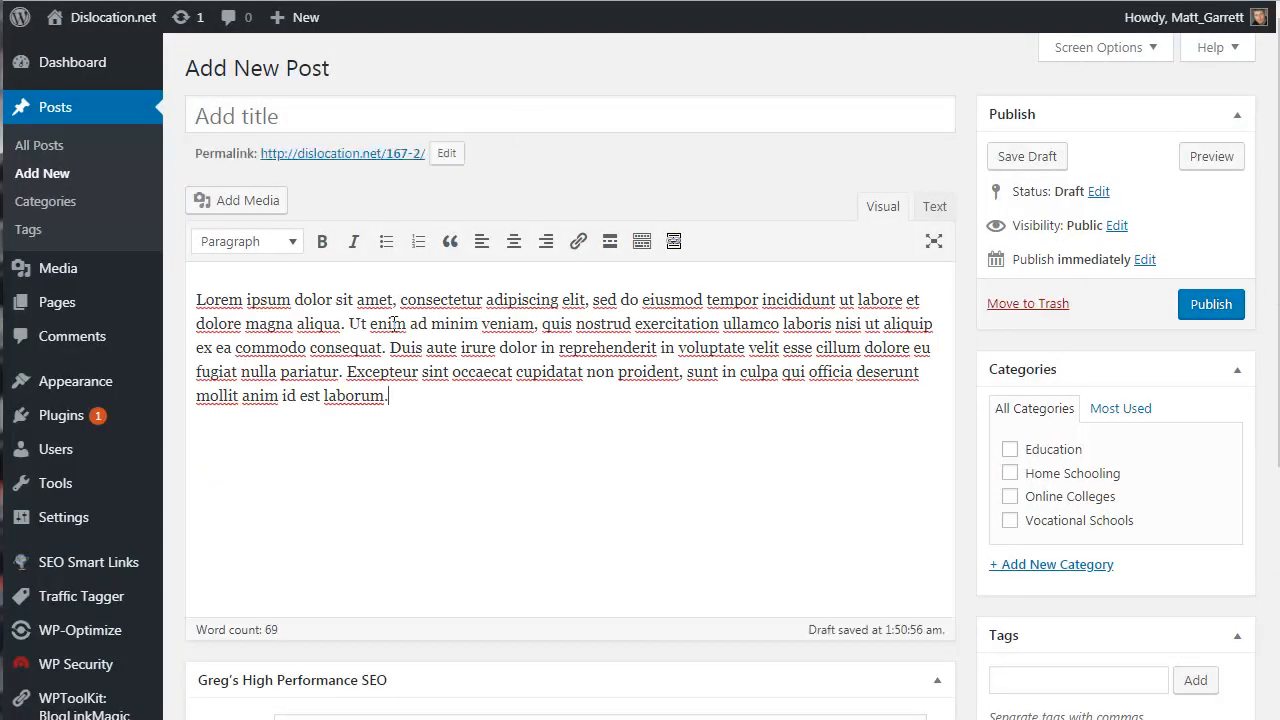
click(500, 349)
click(674, 243)
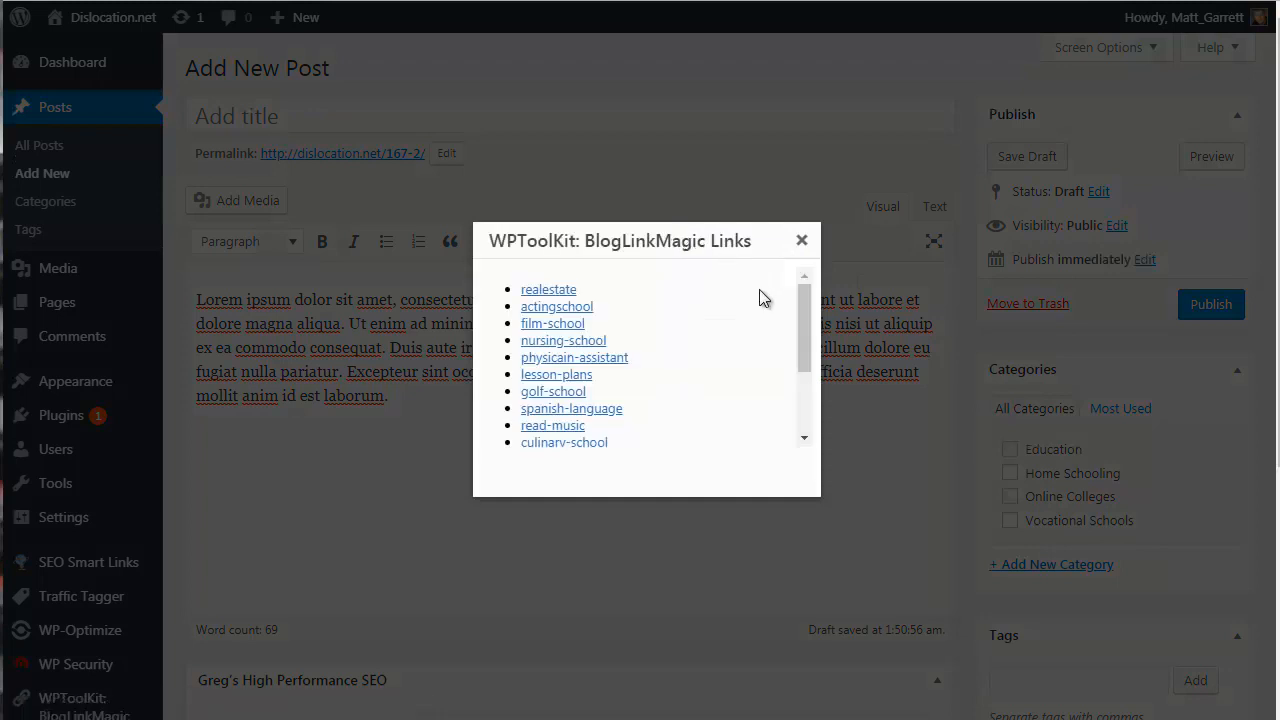
mouse_move(805, 325)
mouse_down()
mouse_move(815, 405)
mouse_move(797, 343)
mouse_up()
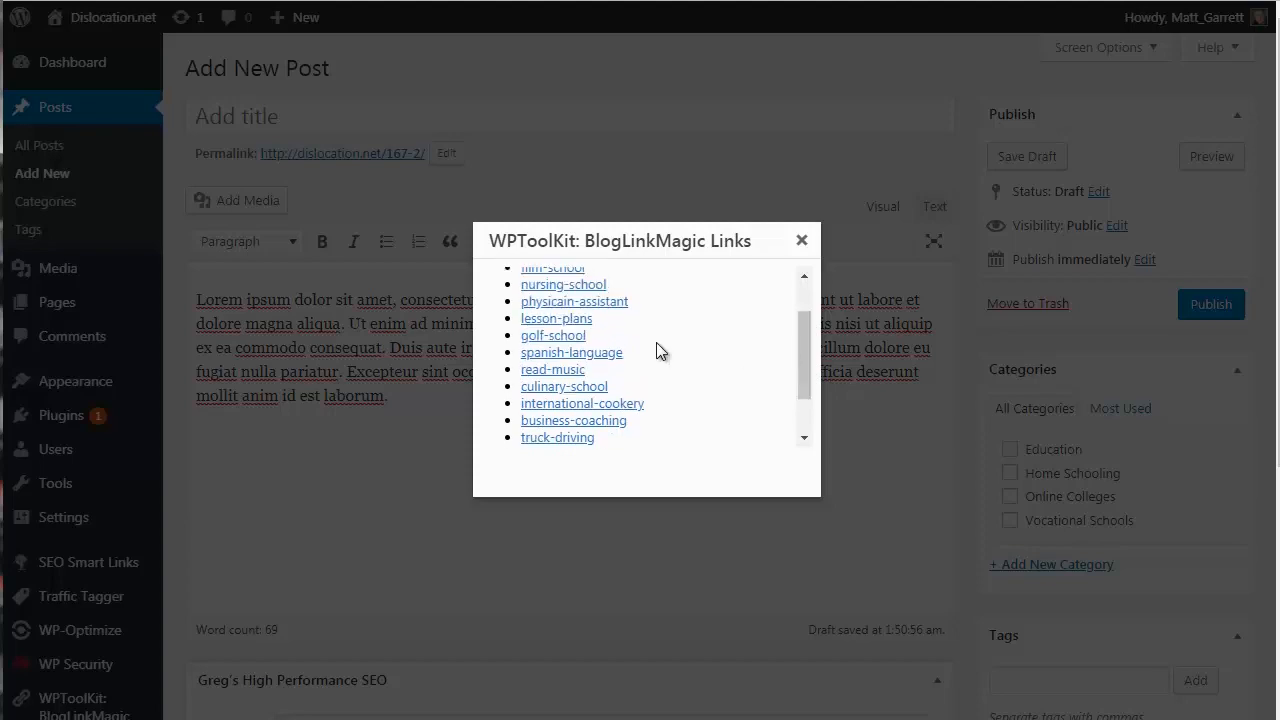
click(565, 319)
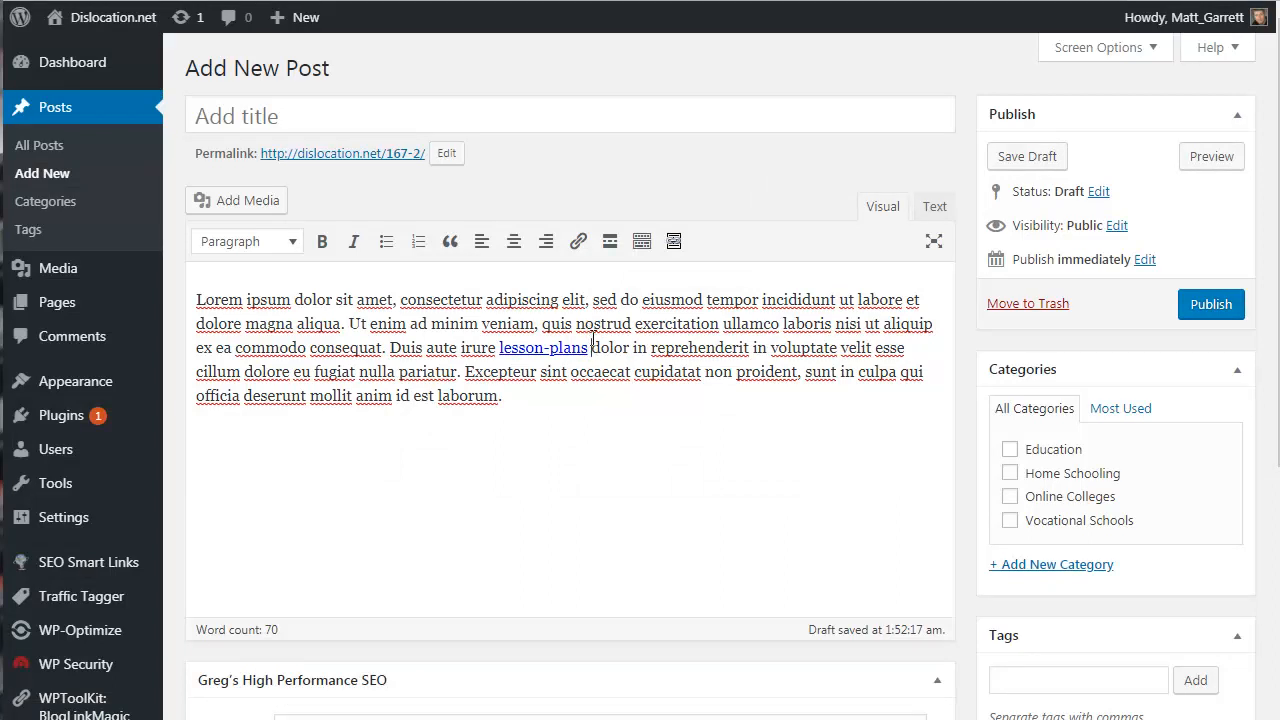
Inspect the lesson-plans link's HTML in the post, highlight its href address, and return to the visual editor
click(931, 209)
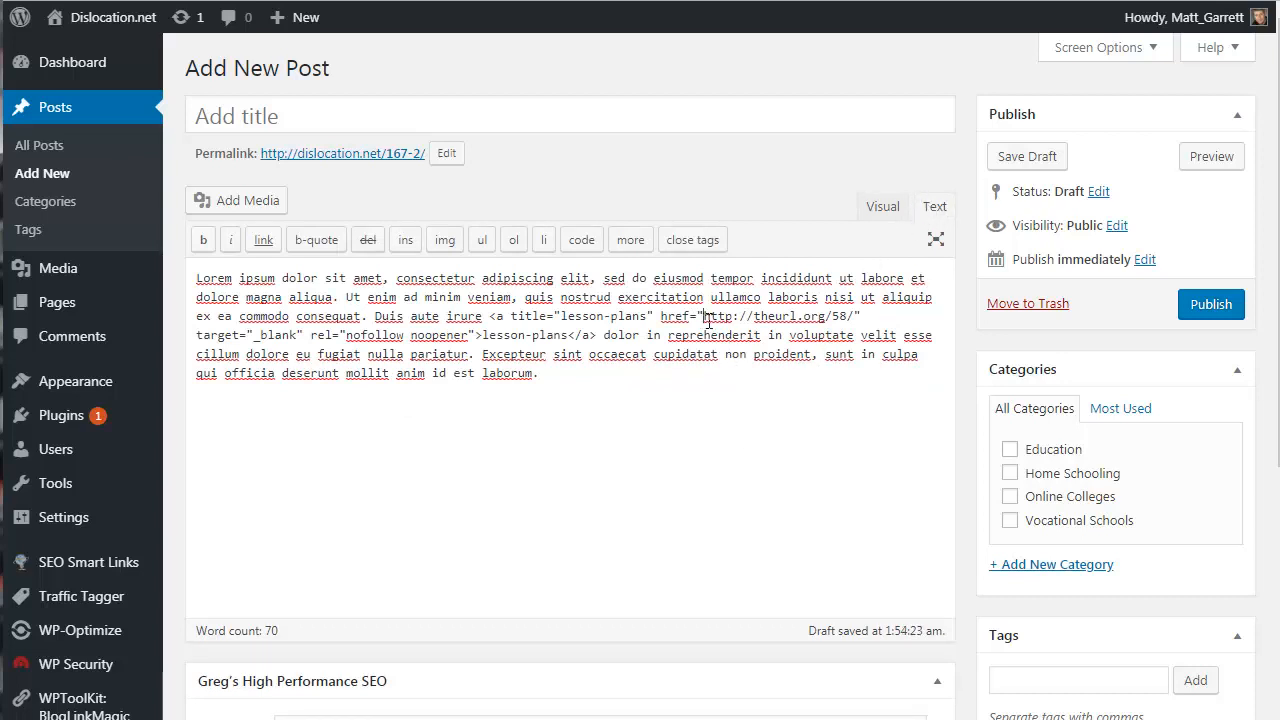
drag(706, 320, 857, 318)
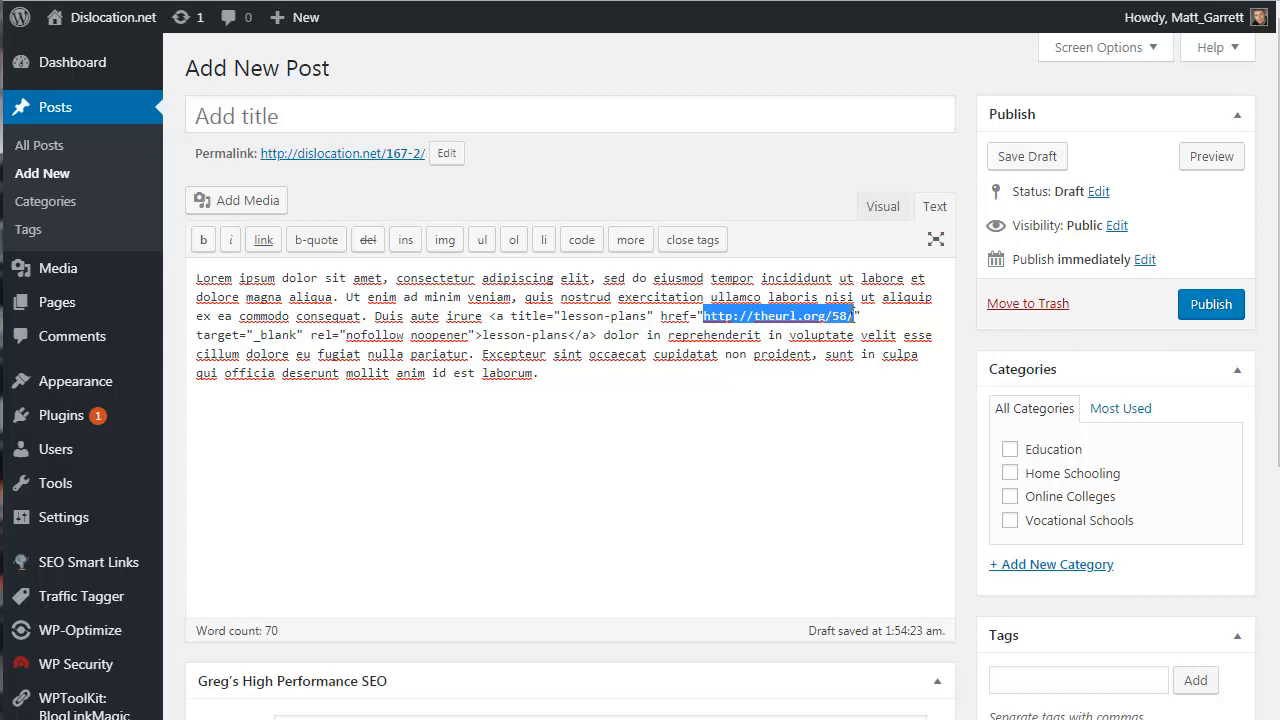
click(882, 208)
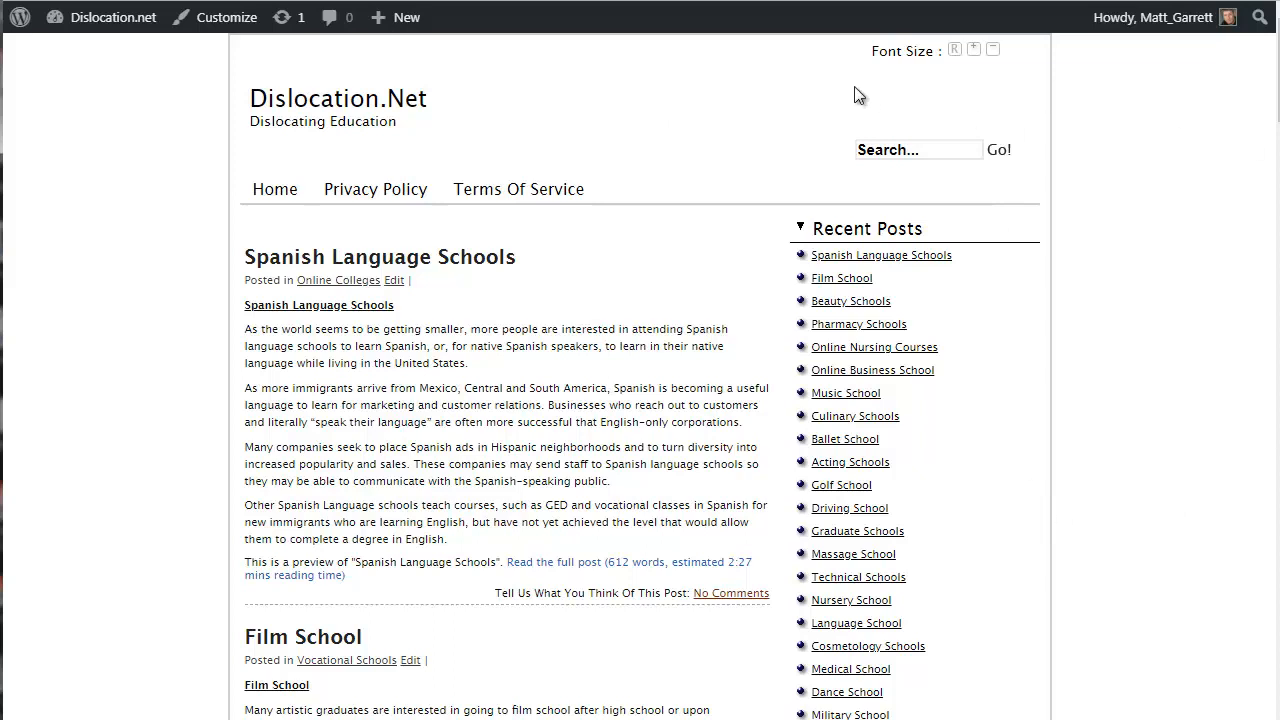
Examine the posts on the Dislocation.net front page for keywords turned into links, from Spanish Language Schools down to Music School
click(101, 12)
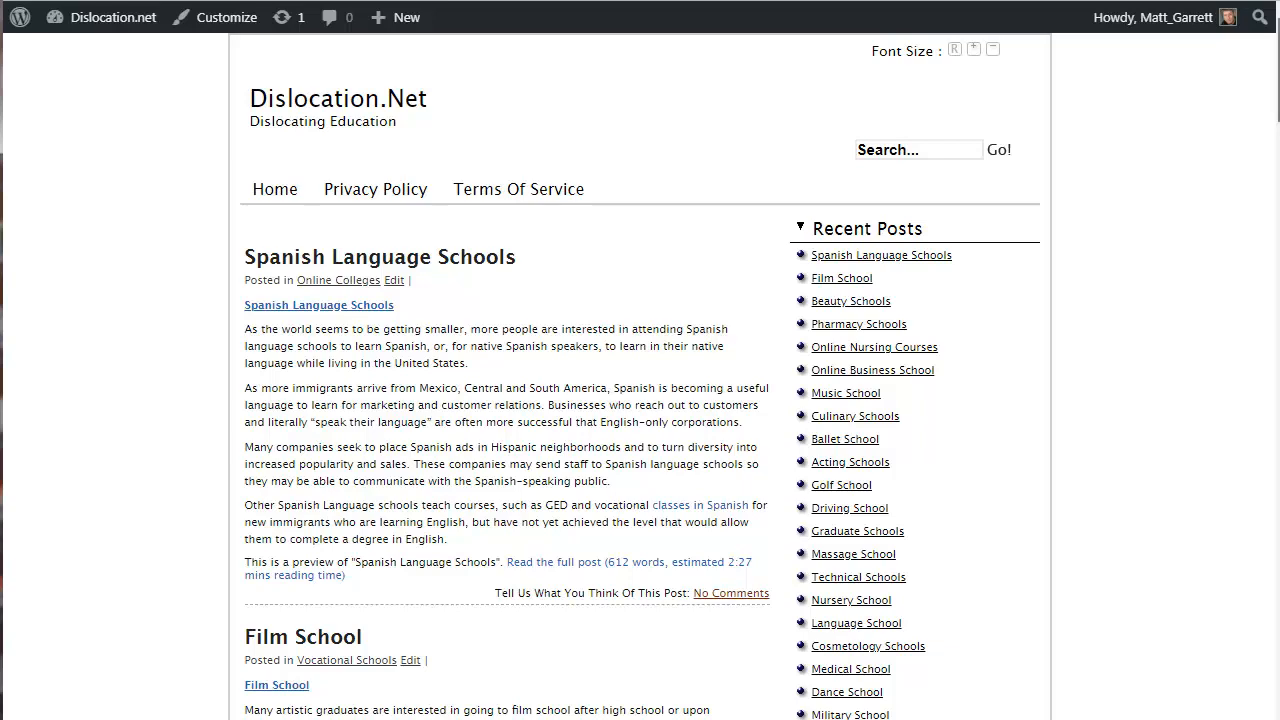
scroll(640, 376, down, 3)
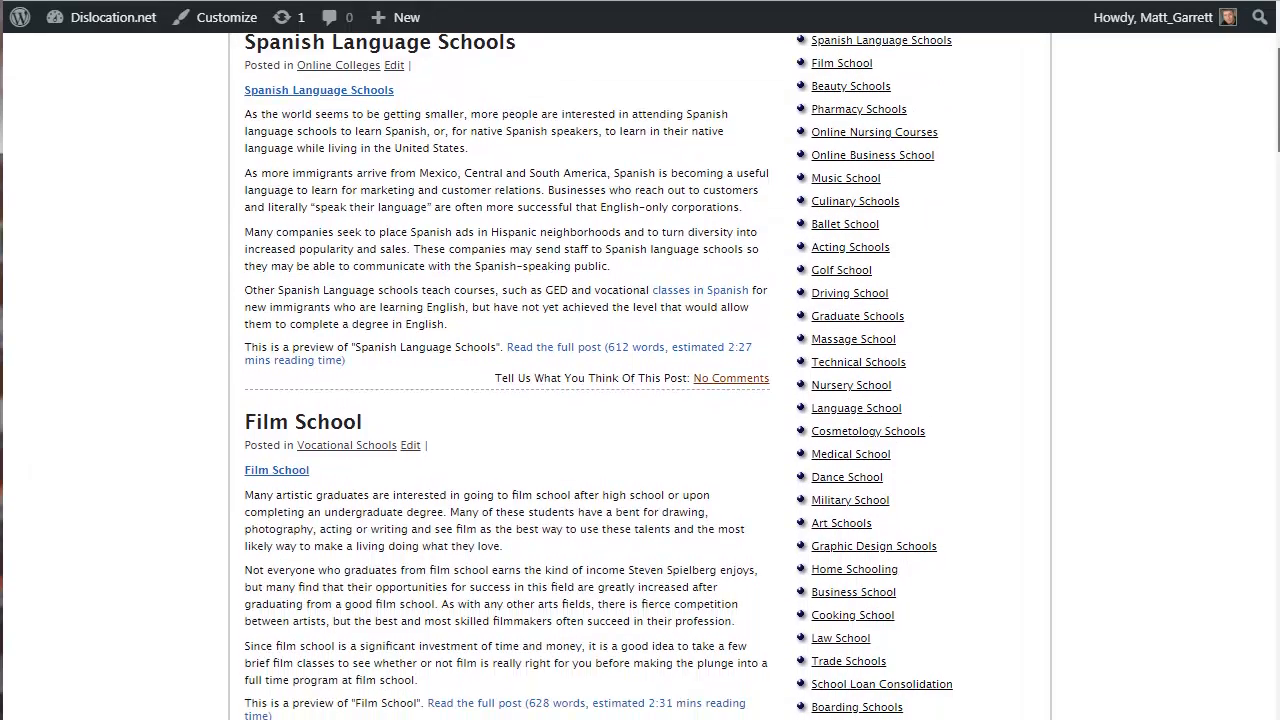
scroll(1220, 205, down, 1)
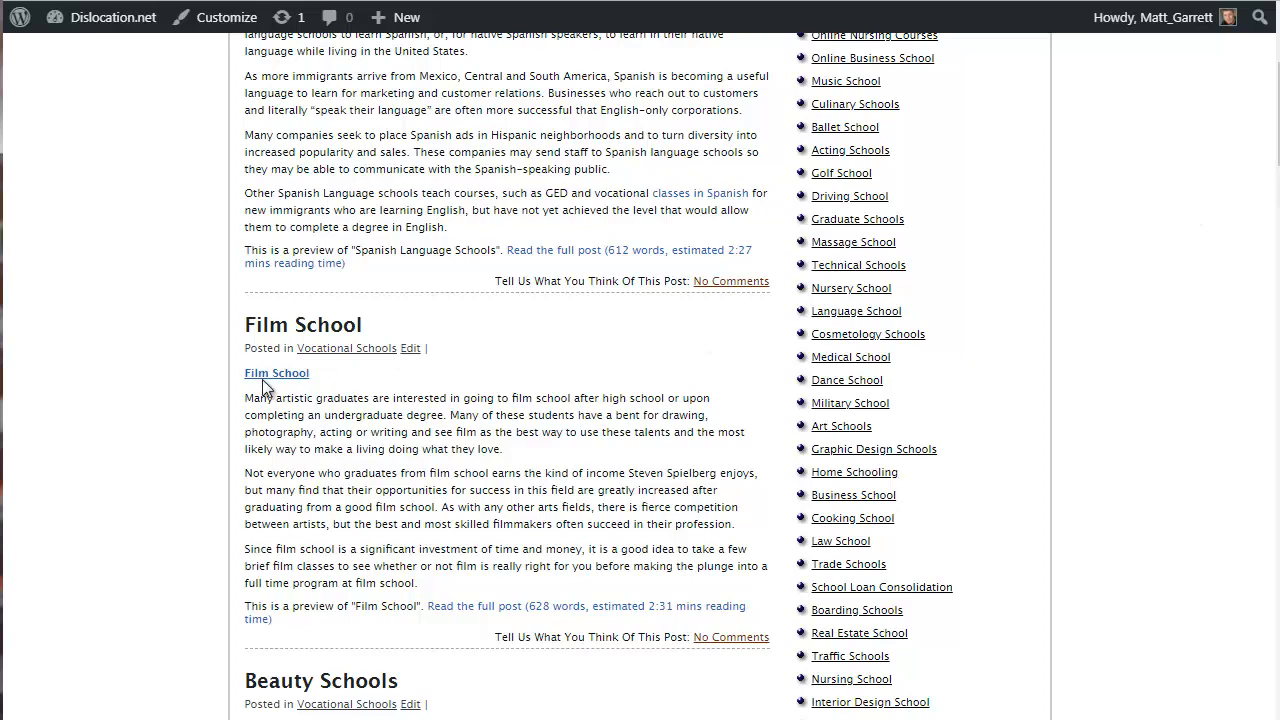
scroll(830, 345, down, 3)
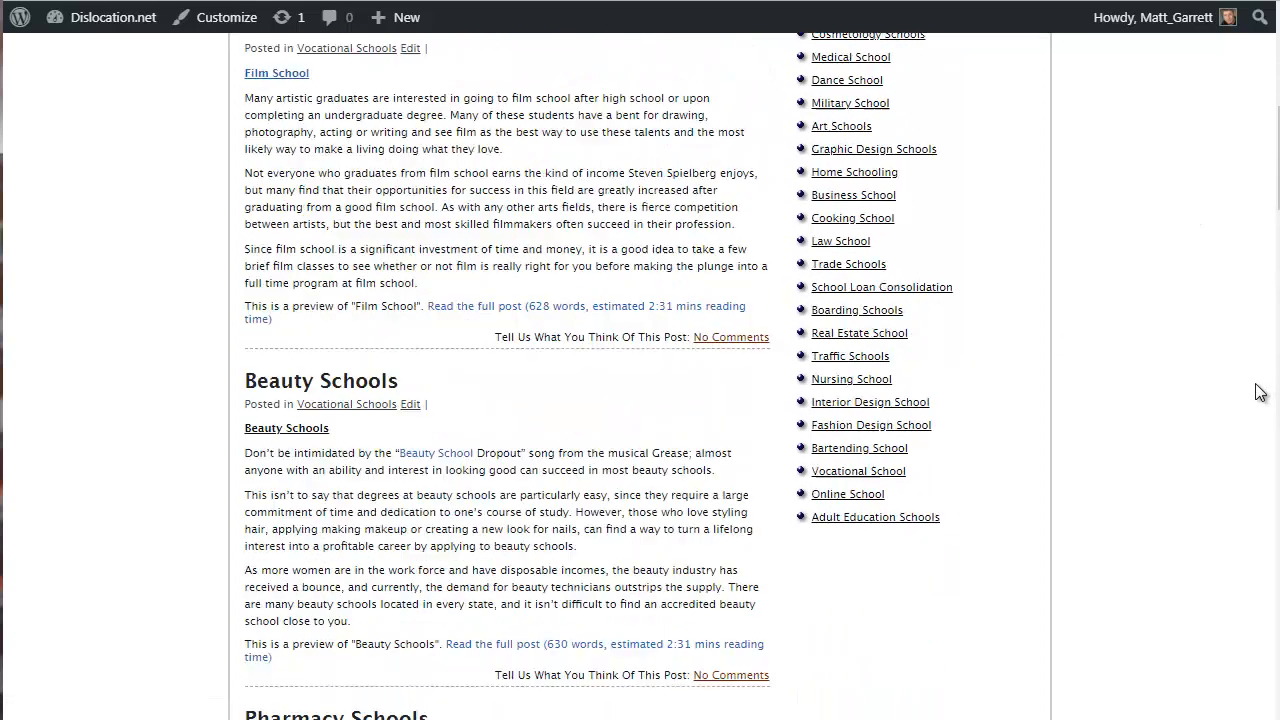
scroll(1259, 392, down, 3)
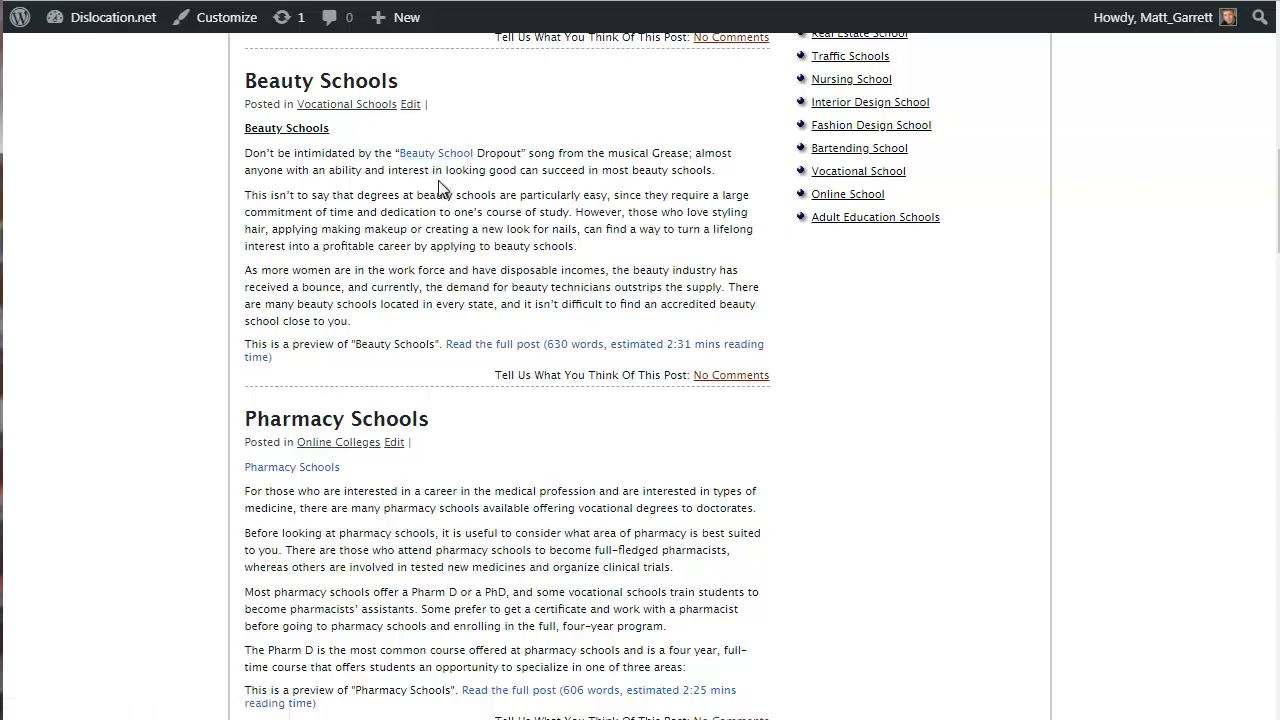
scroll(441, 190, down, 4)
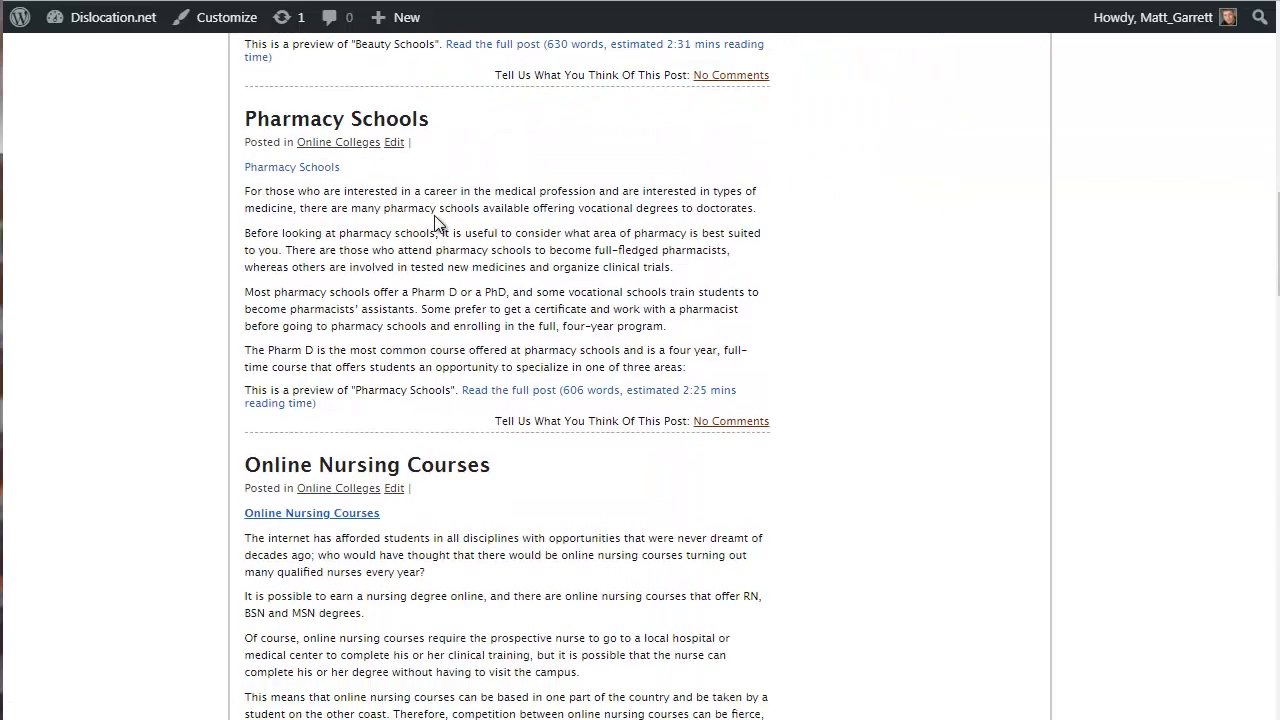
scroll(451, 332, down, 1)
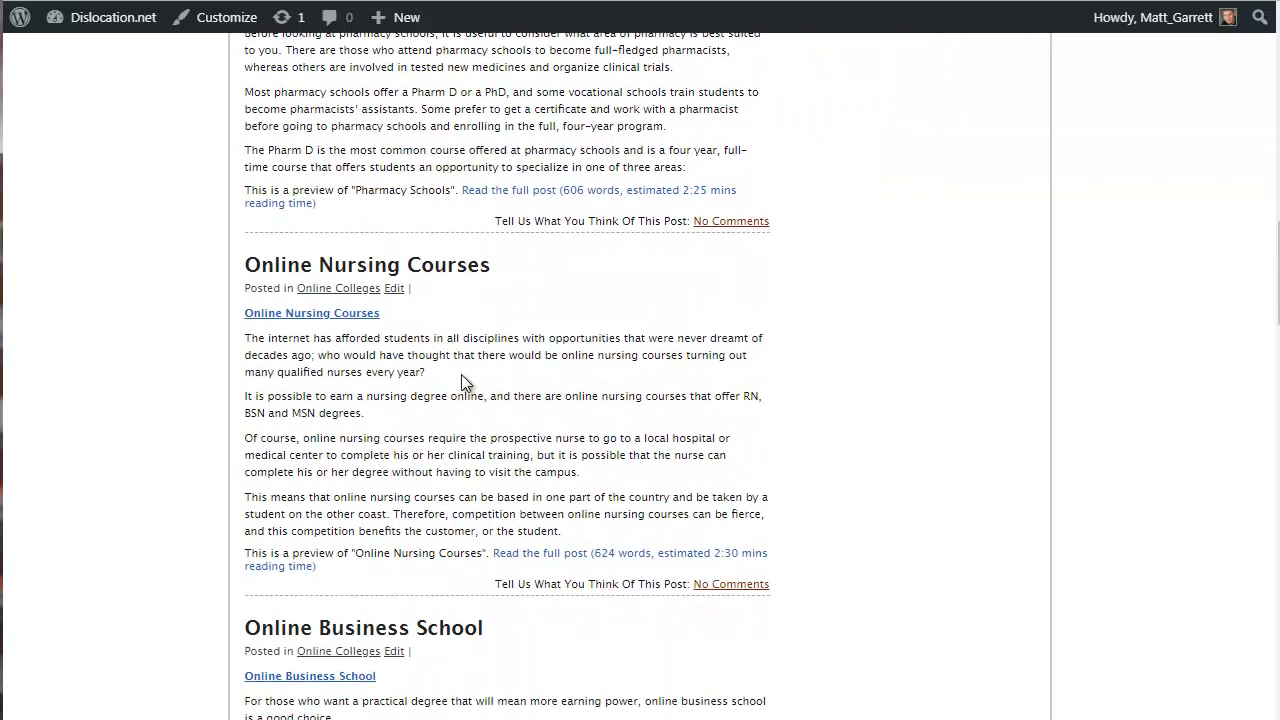
scroll(464, 392, down, 4)
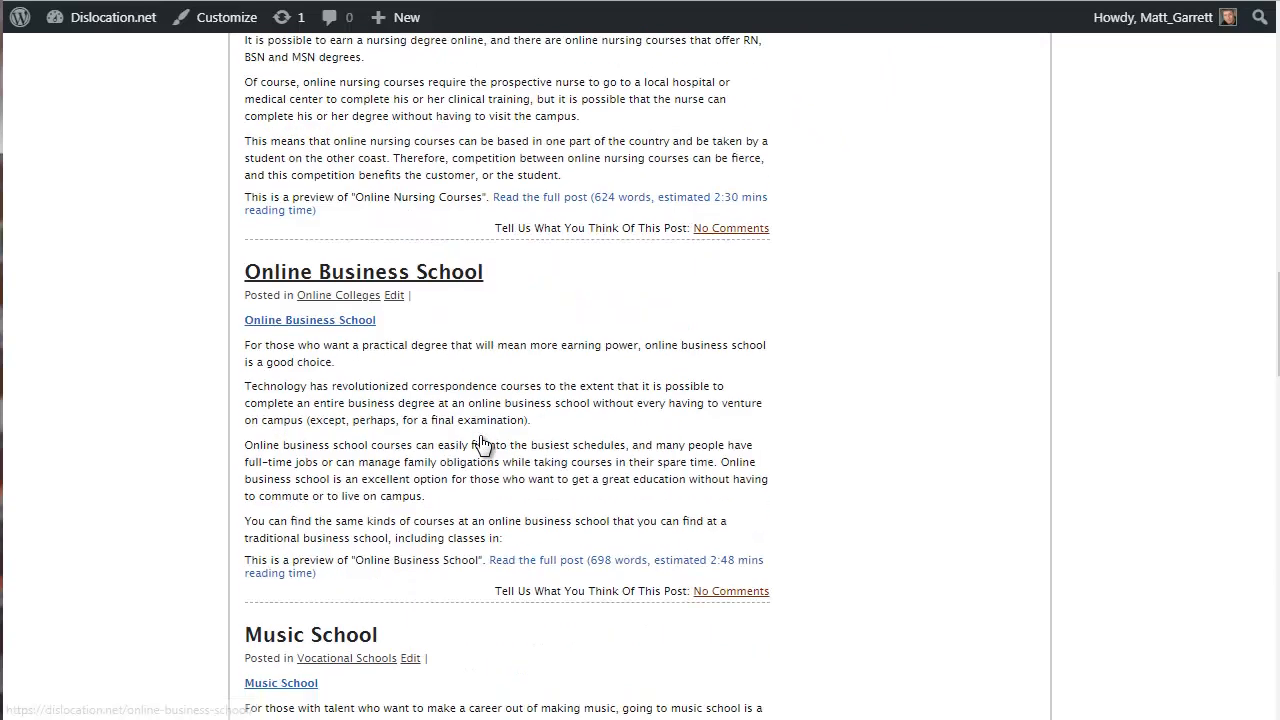
scroll(481, 437, down, 3)
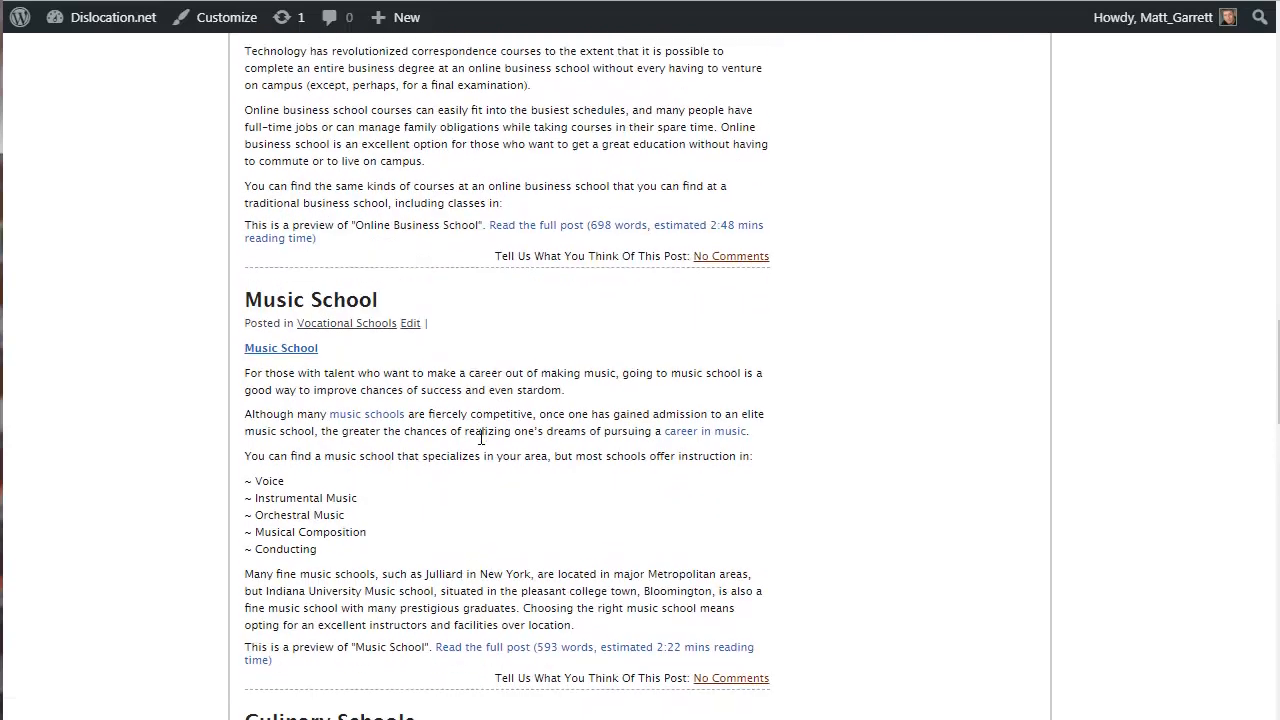